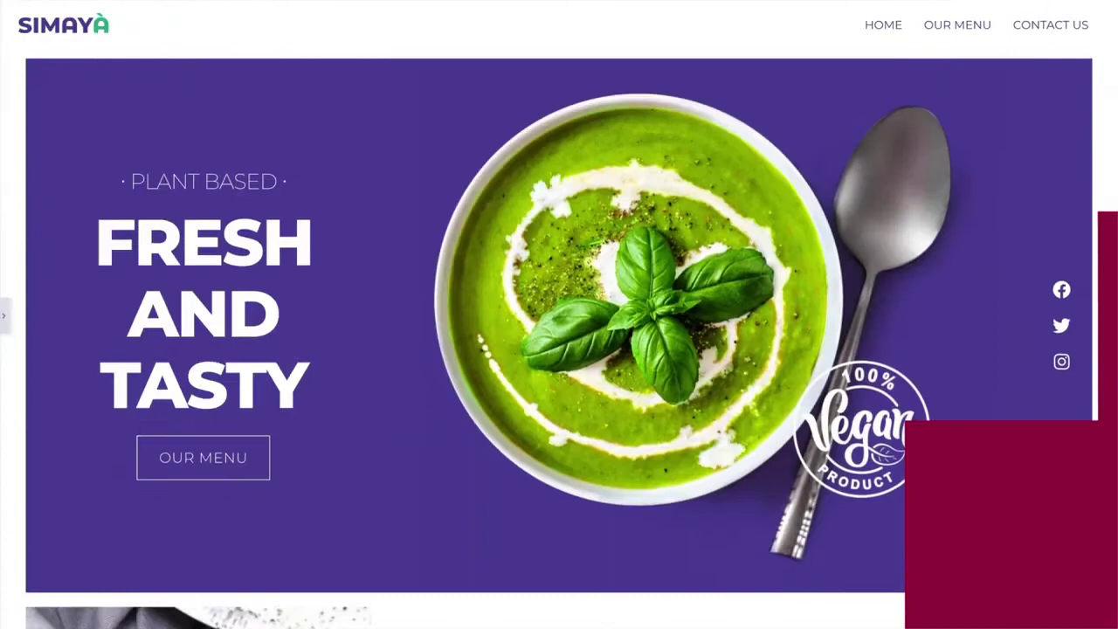
Look through the finished Simaya restaurant homepage, from the hero banner down to the "Since 1998" section
scroll(559, 315, "down", 3)
scroll(559, 315, "down", 3)
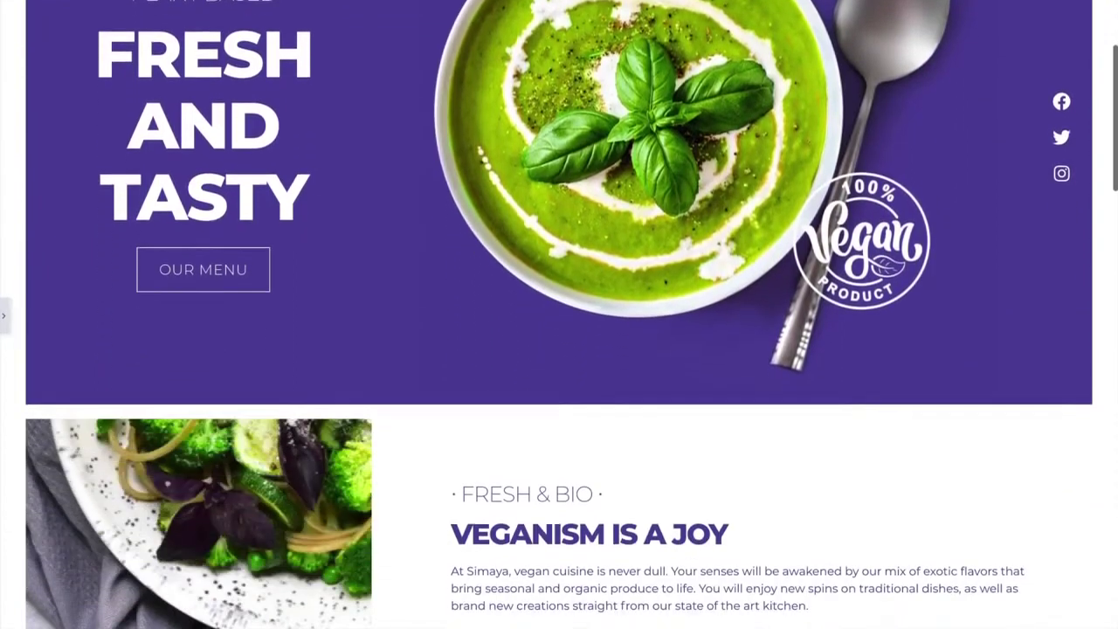
scroll(559, 314, "down", 3)
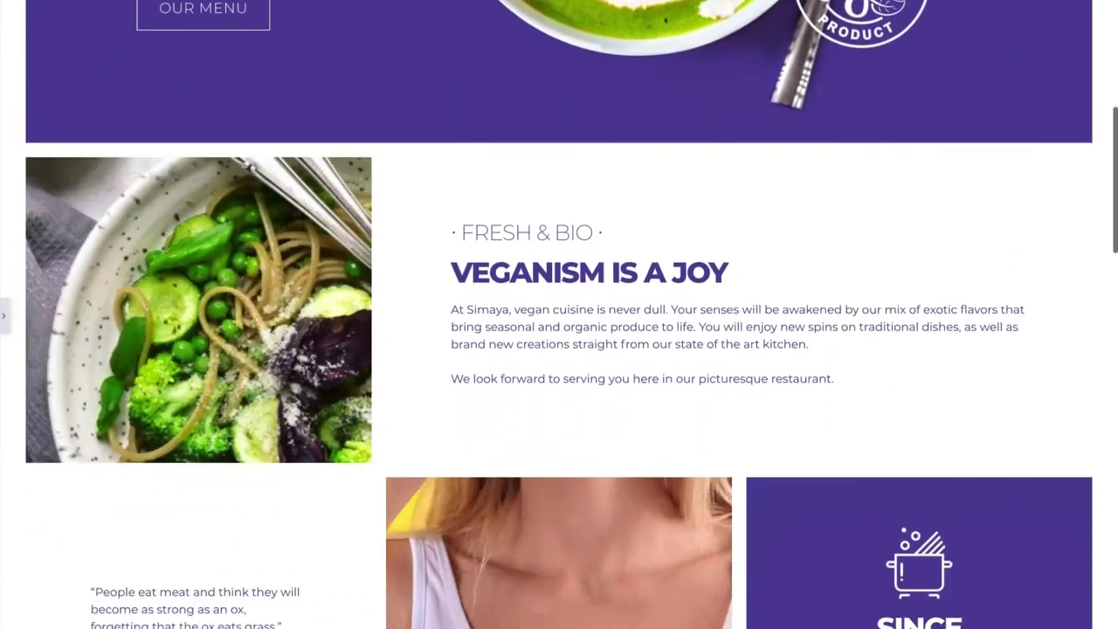
scroll(559, 315, "down", 3)
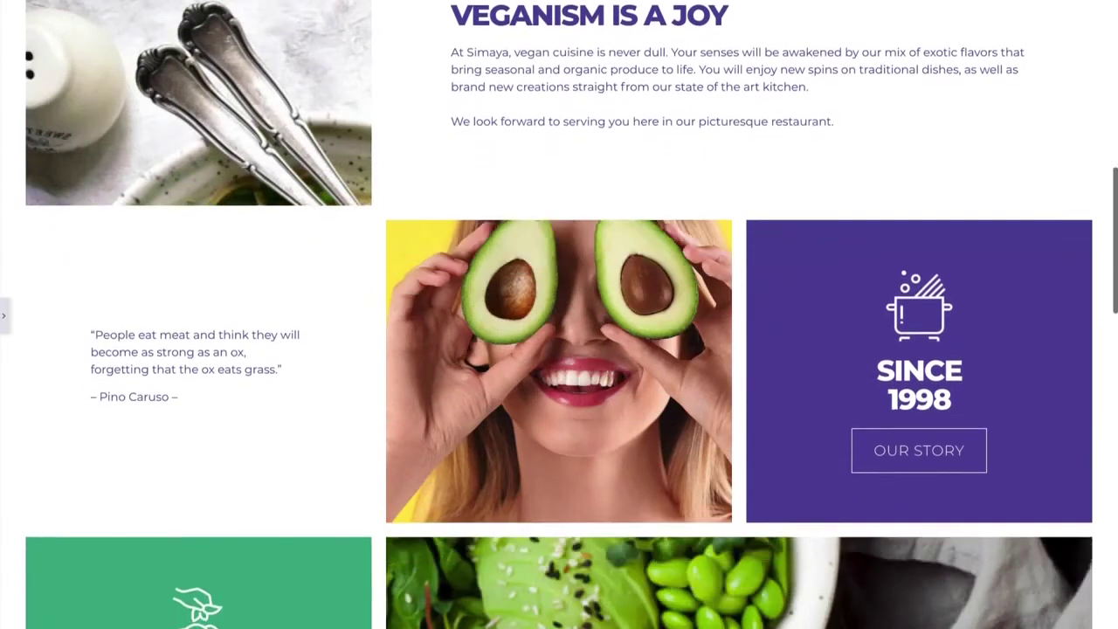
scroll(559, 315, "down", 1)
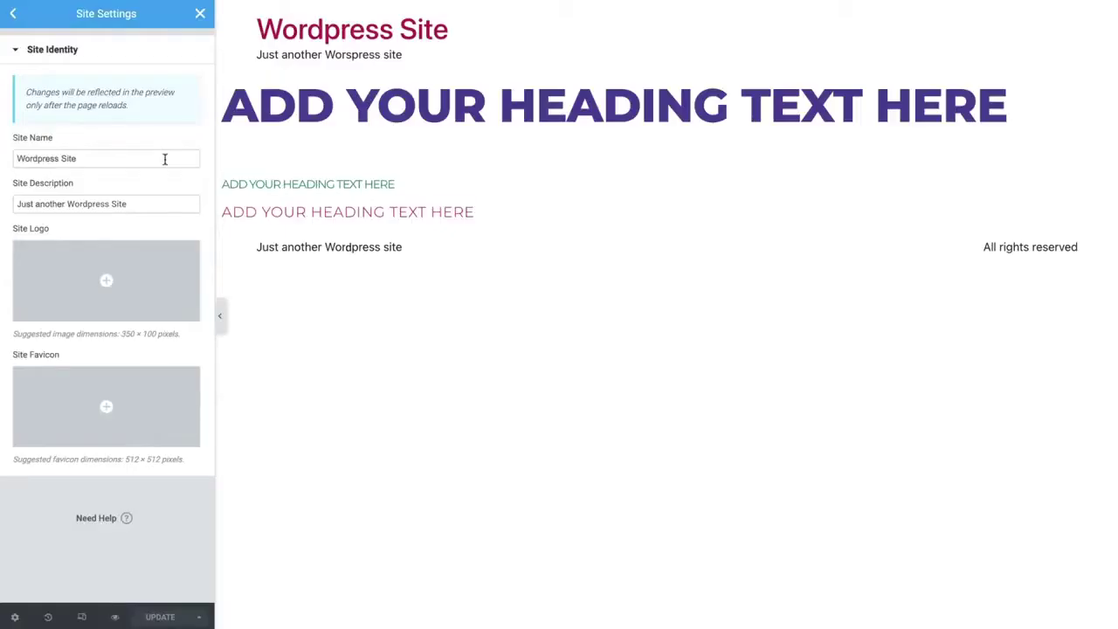
Set the site name to "Simaya" and the site description to "Fresh Vegan Restaurant"
triple_click(164, 159)
type("Simaya")
triple_click(175, 203)
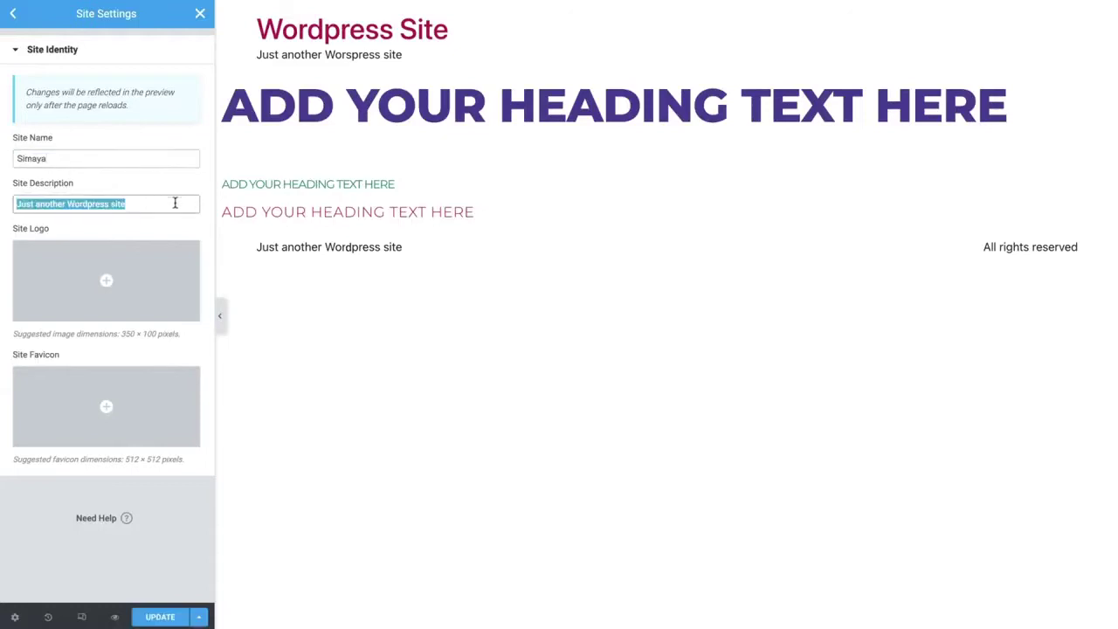
type("Fresh Vegan Restaurant")
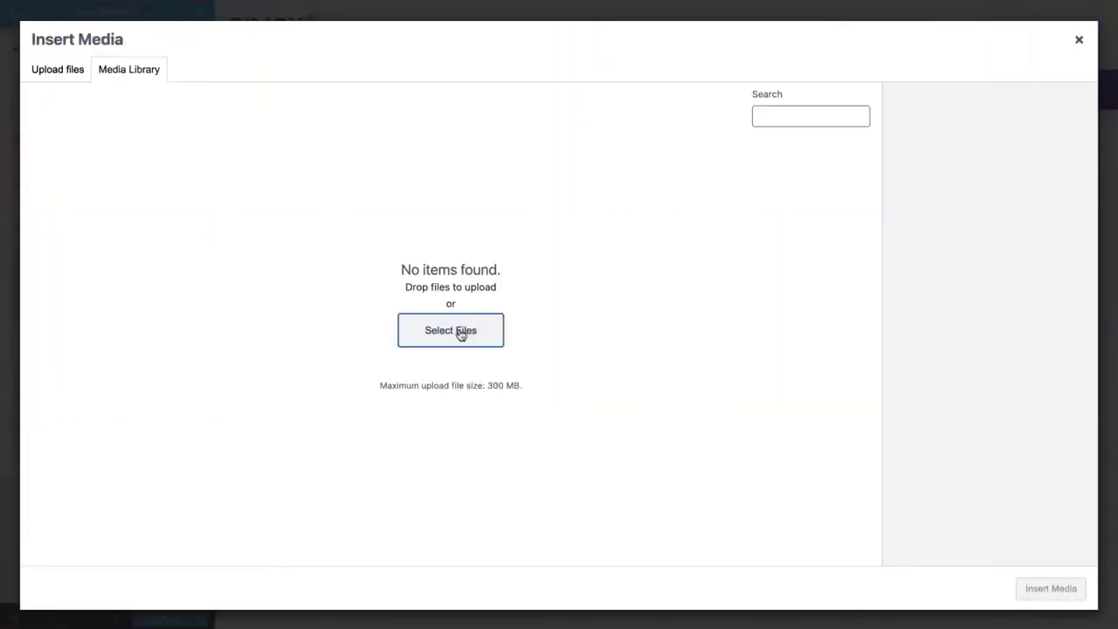
Upload simaya-logo.png with the description "Simaya Logo" and insert it as the site logo
left_click(519, 286)
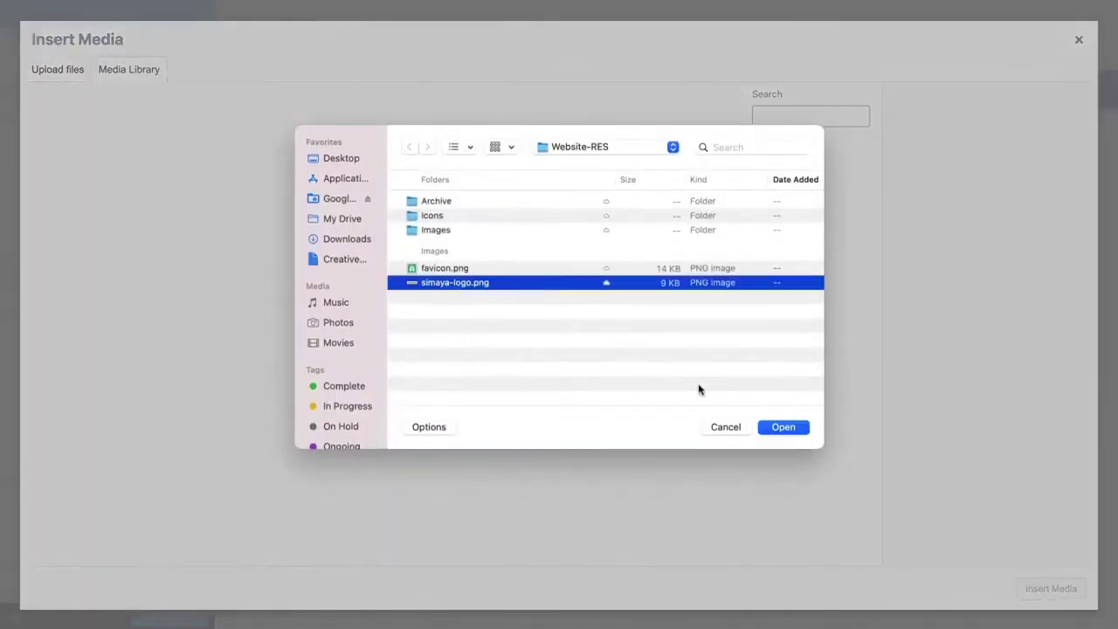
left_click(784, 427)
left_click(985, 389)
type("Simaya Logo")
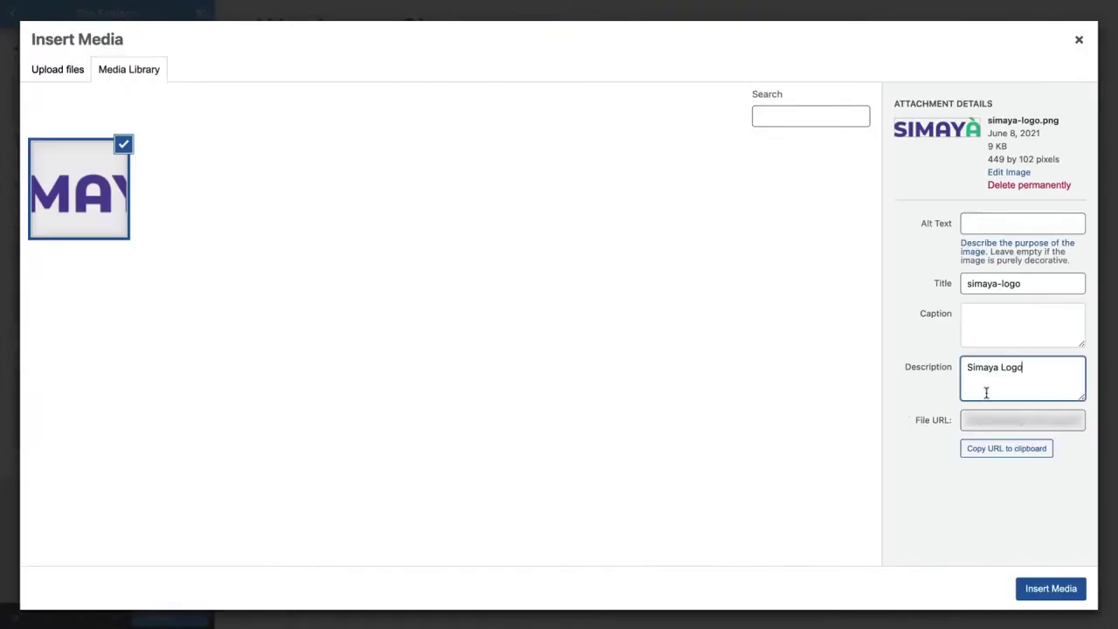
left_click(1051, 588)
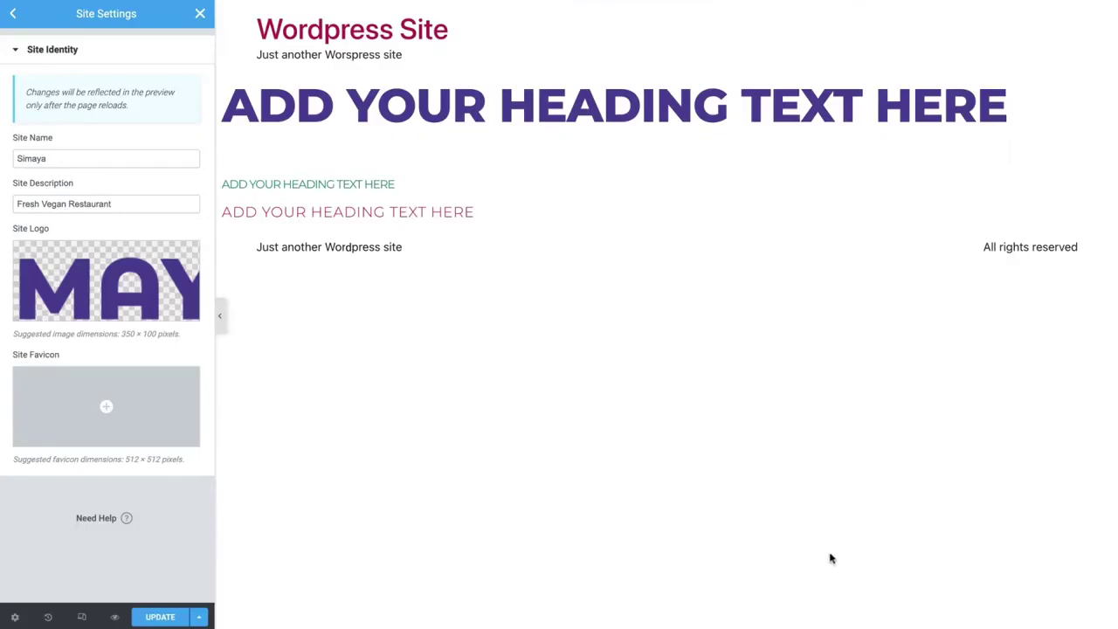
Upload favicon.png with the description "Simaya Site Favicon" and insert it as the site favicon
mouse_move(137, 417)
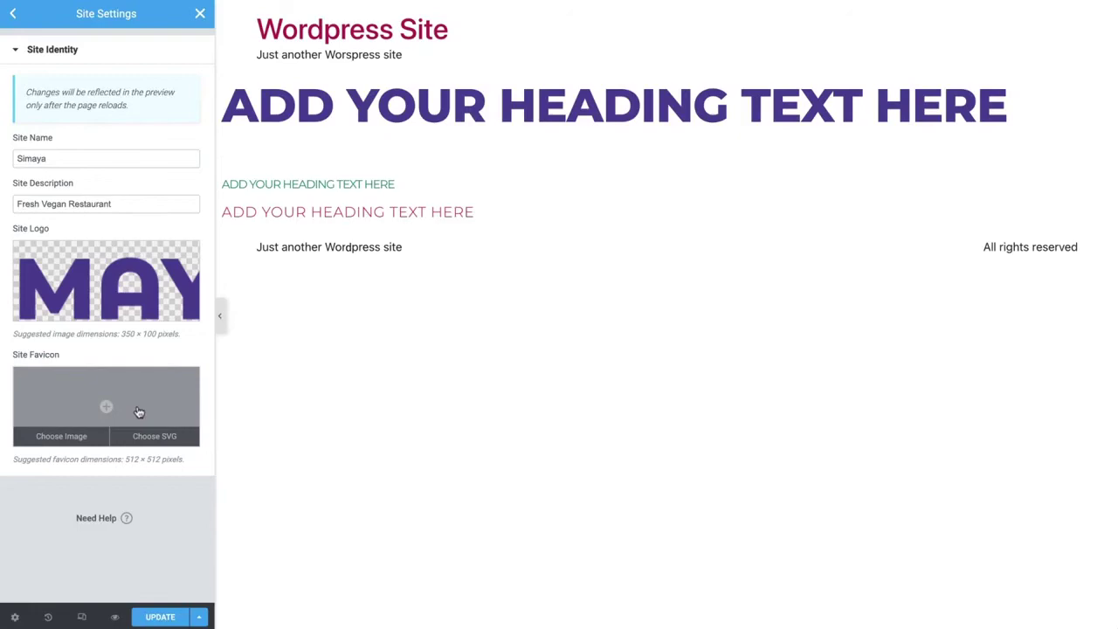
left_click(138, 412)
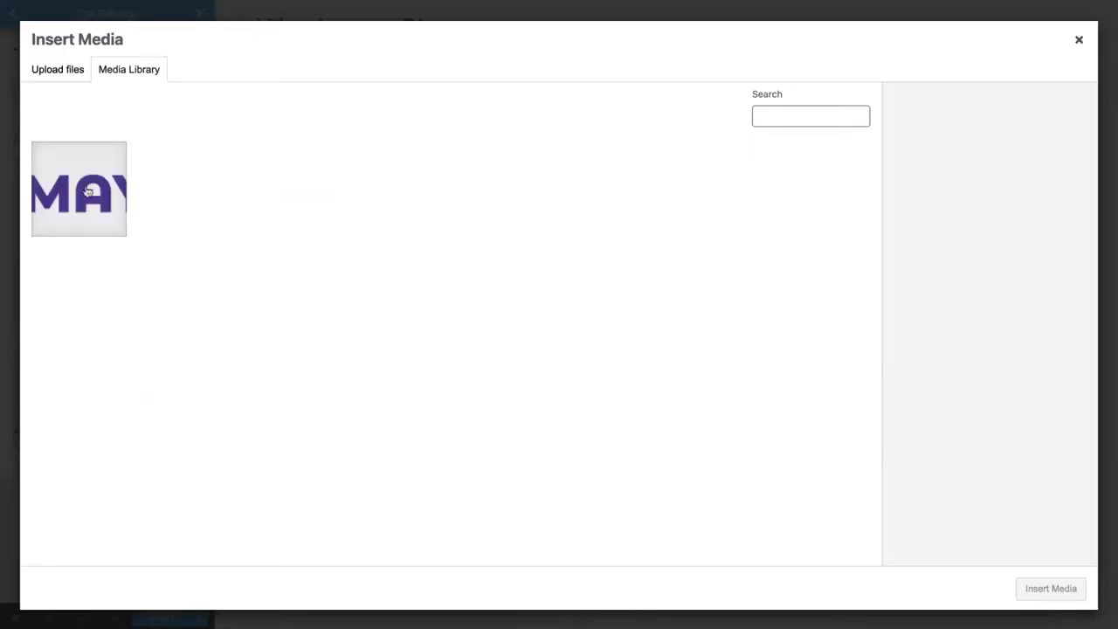
left_click(72, 76)
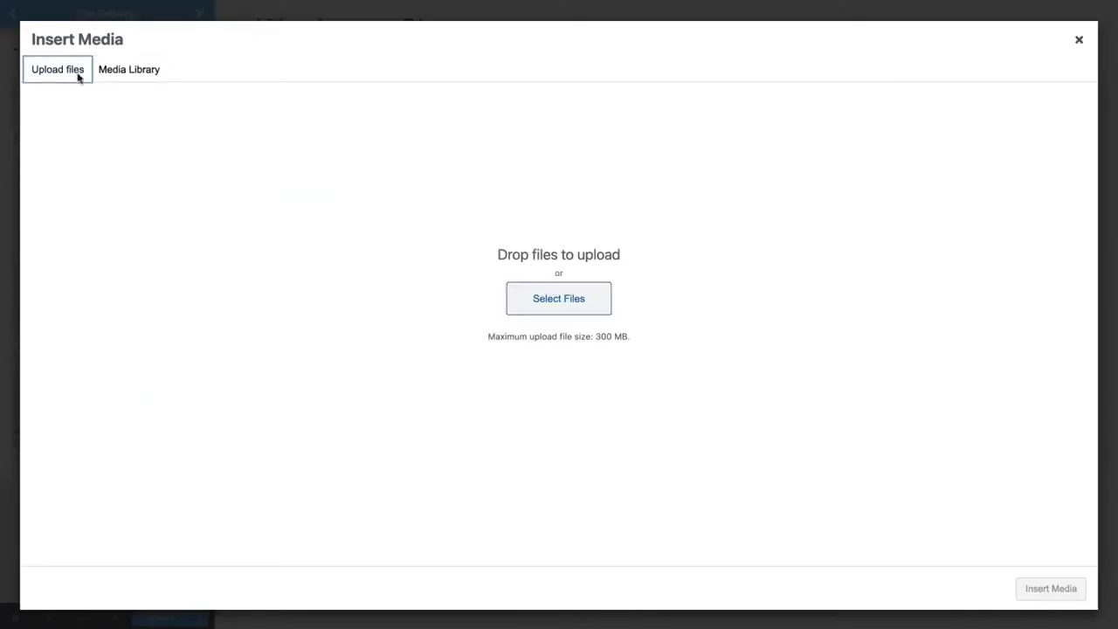
left_click(541, 301)
left_click(515, 268)
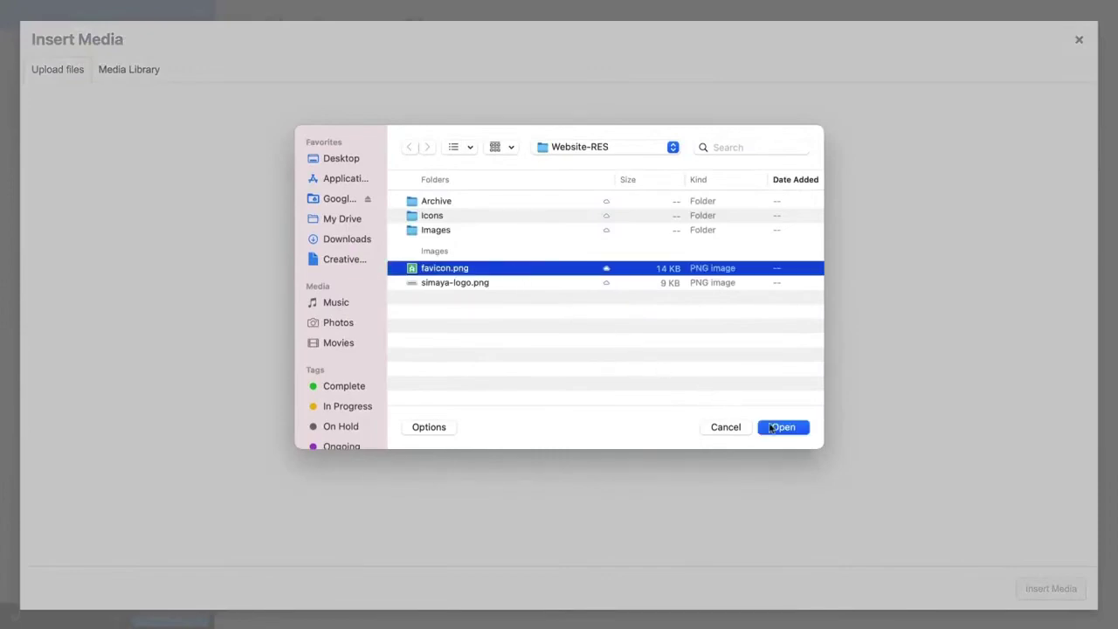
left_click(770, 428)
left_click(1000, 392)
type("Simaya Site Favicon")
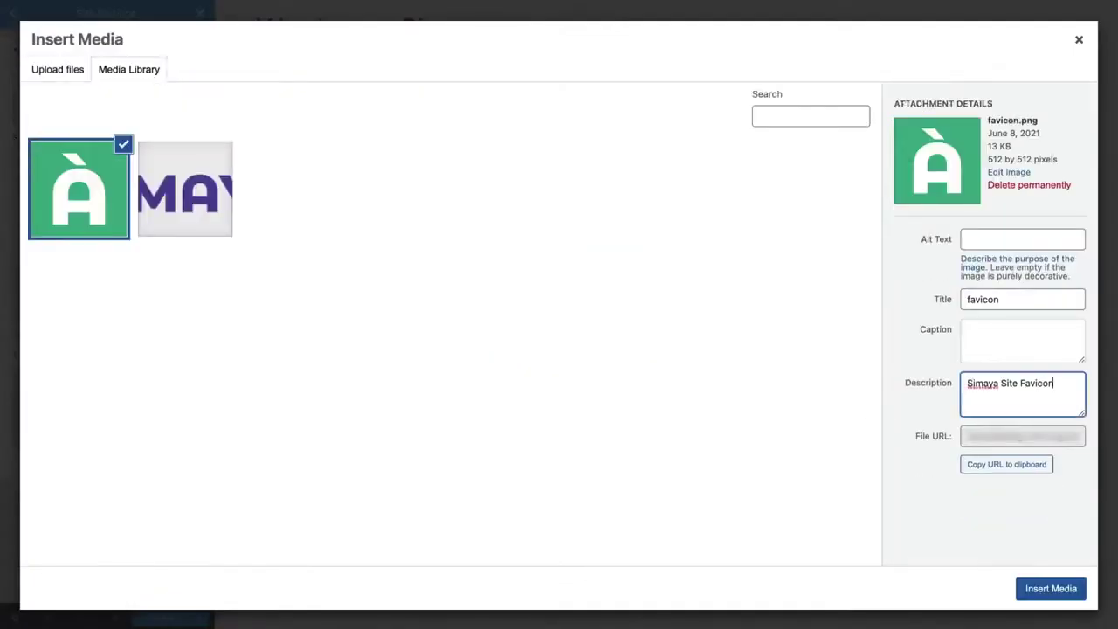
left_click(1047, 590)
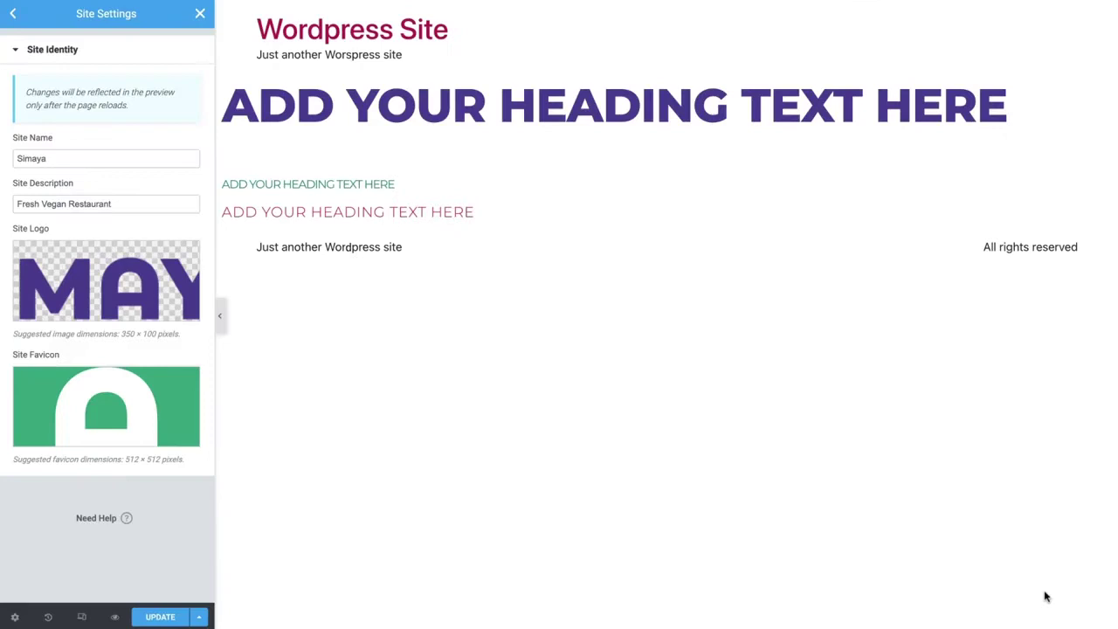
Update the site identity settings and reload the editor page
left_click(158, 618)
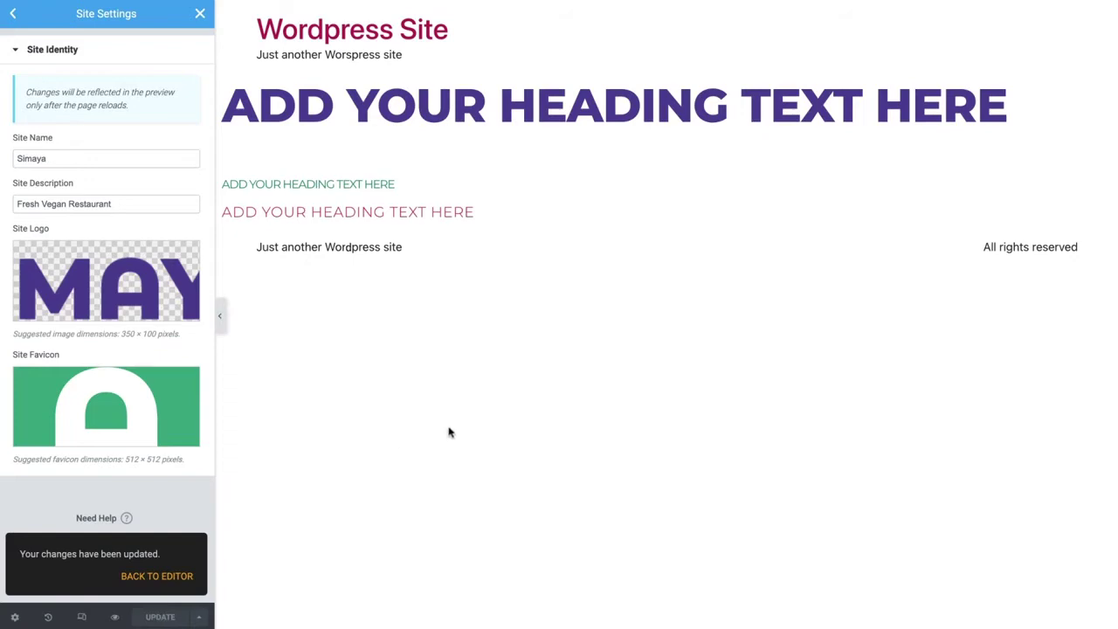
key("F5")
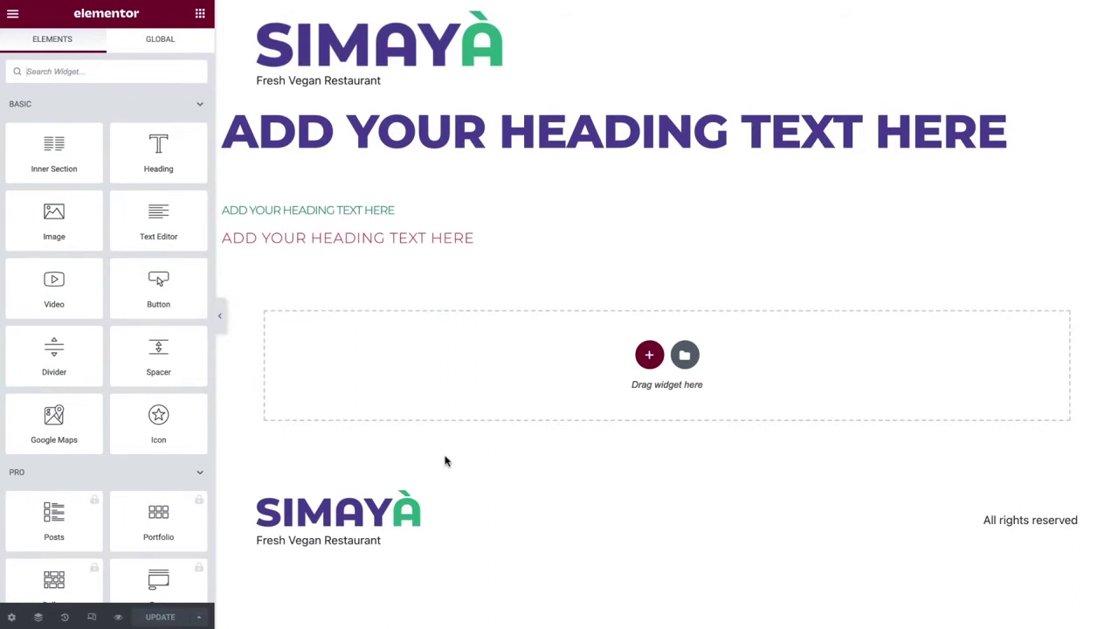
Hide the tagline in the site-wide header settings
left_click(13, 14)
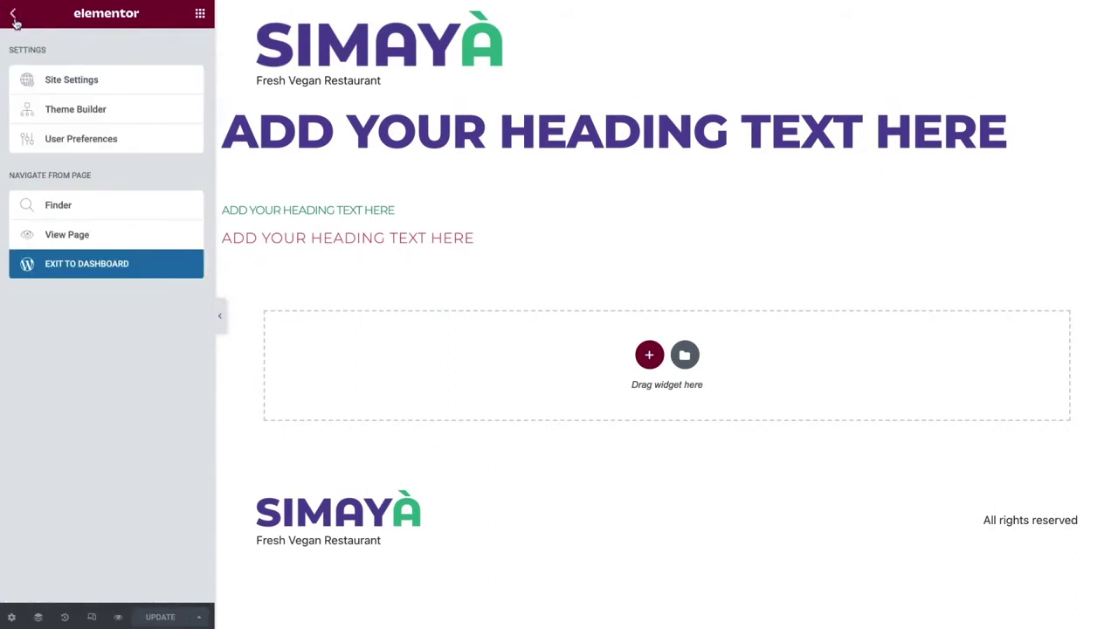
left_click(75, 83)
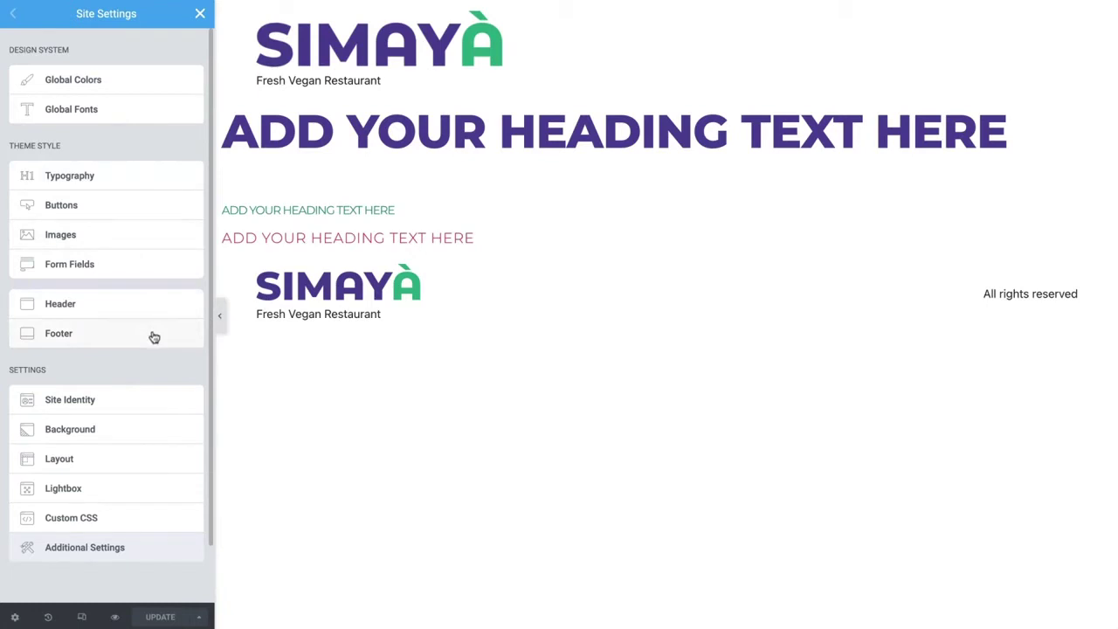
left_click(156, 305)
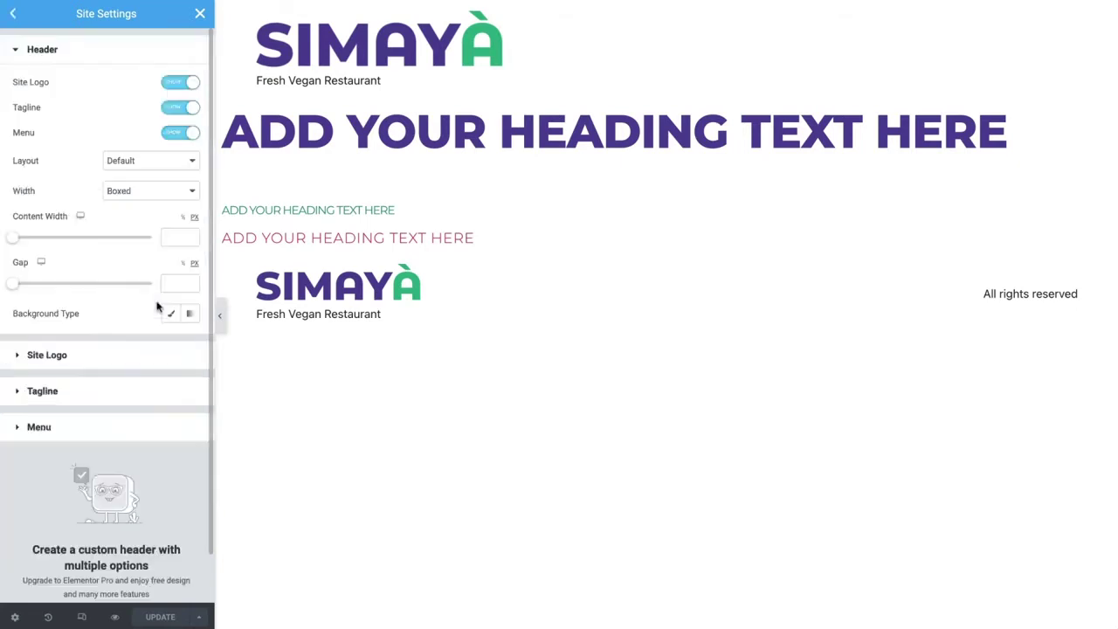
left_click(178, 109)
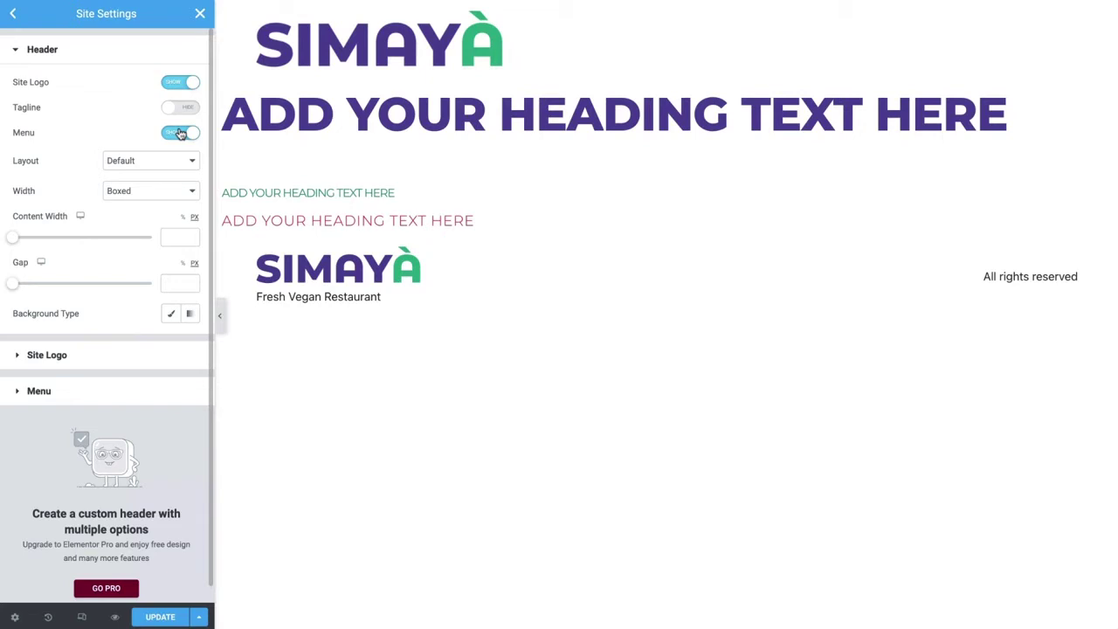
Assign Main Menu to the header's menu and update the site settings
left_click(160, 393)
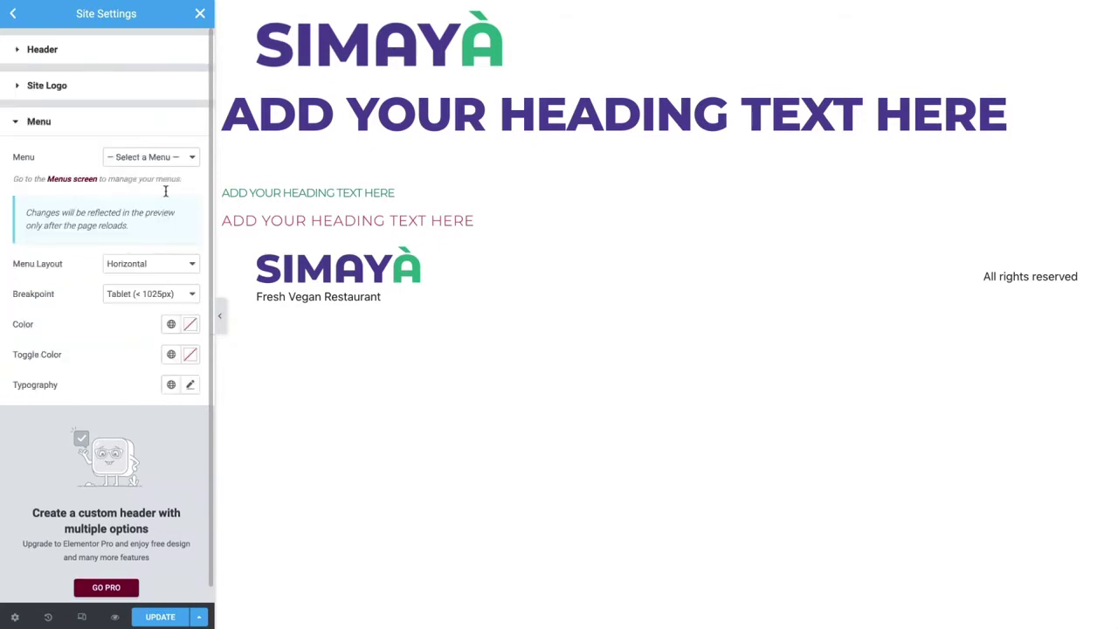
left_click(173, 159)
left_click(173, 174)
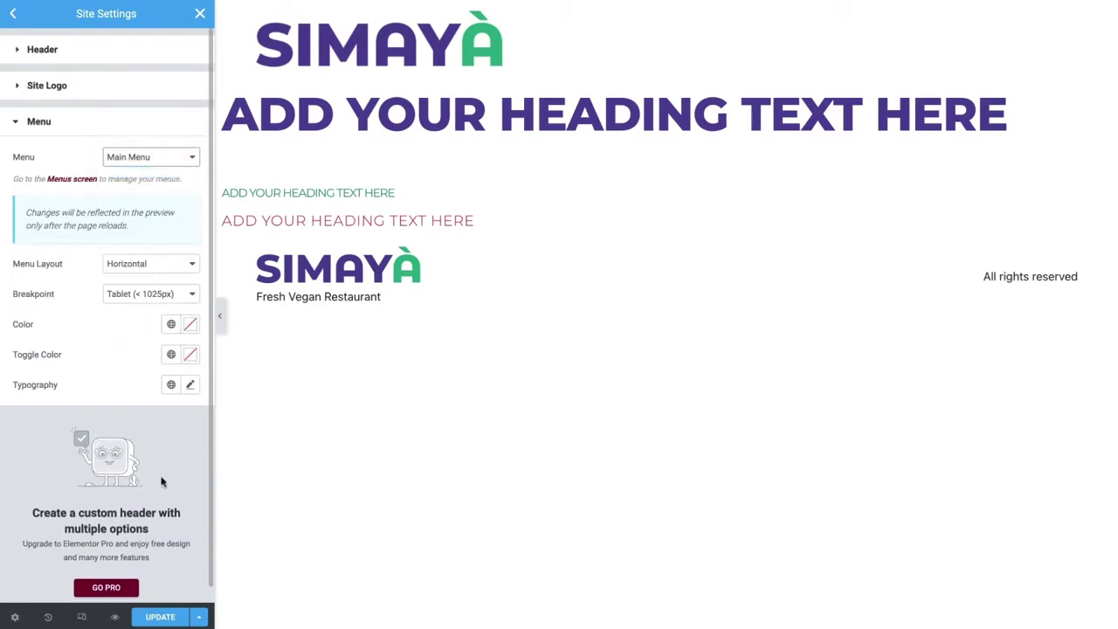
left_click(160, 618)
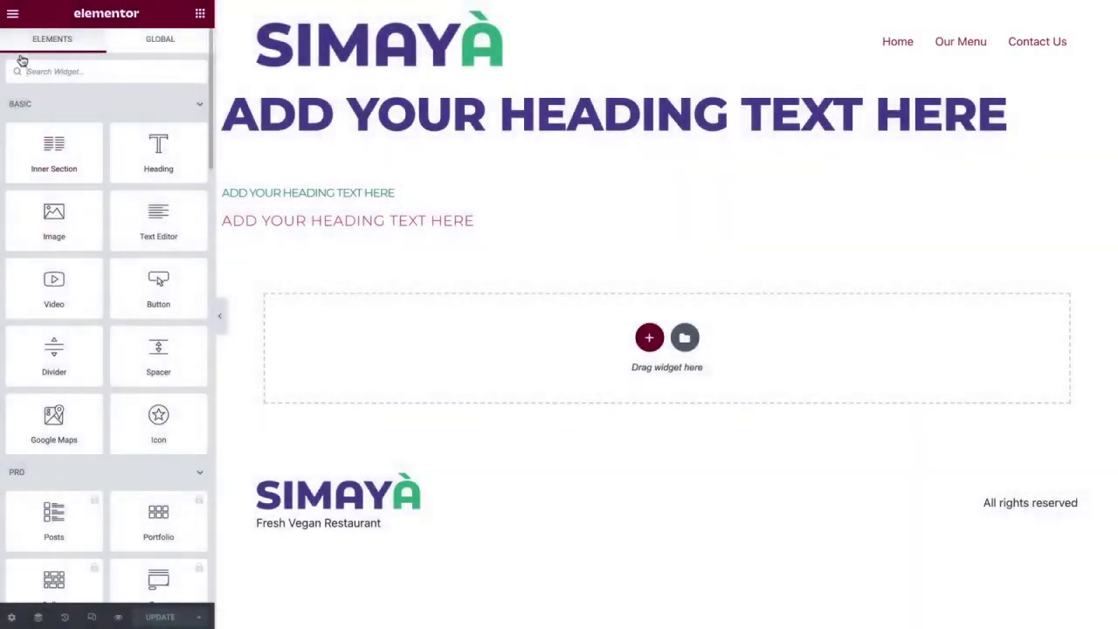
Reopen the header section of the site settings
left_click(13, 15)
left_click(77, 79)
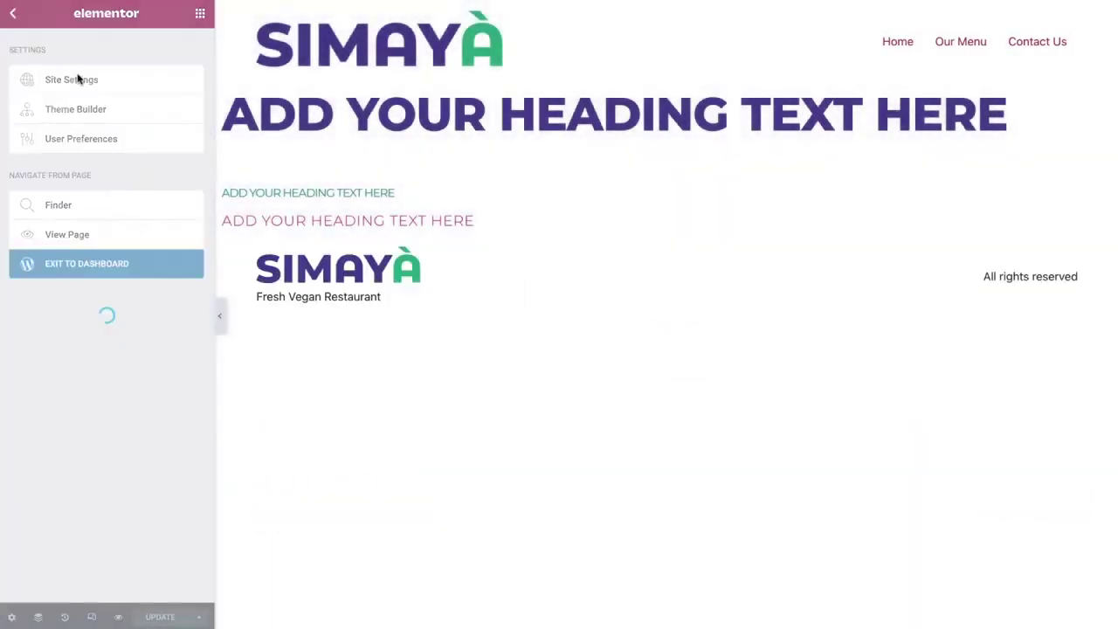
left_click(153, 306)
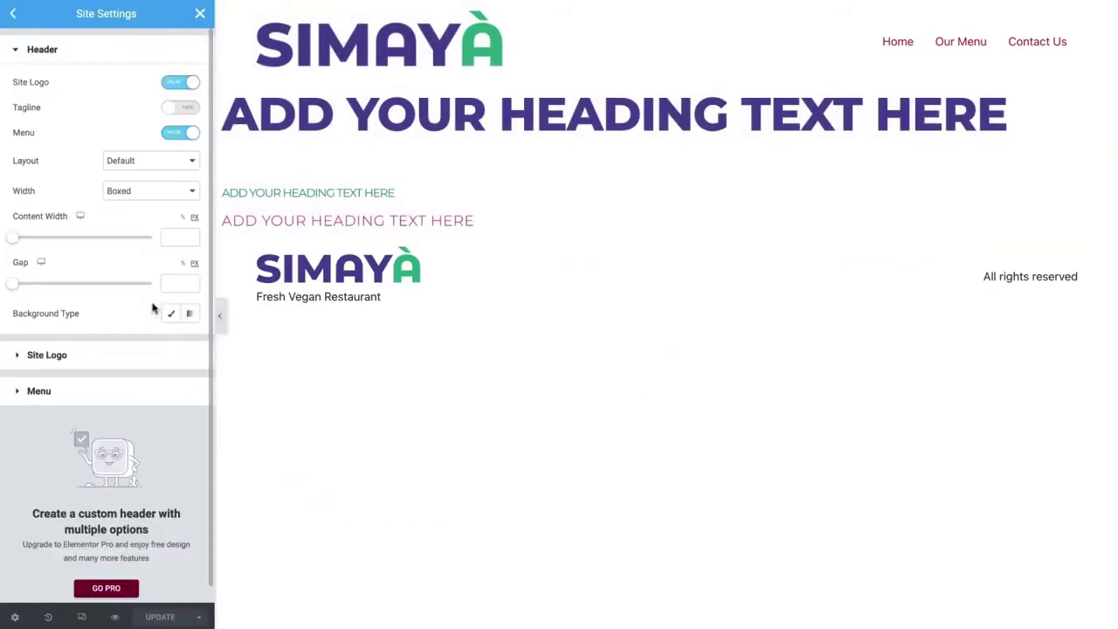
Try the Inverted and Centered header layouts, and return the layout to Default
left_click(183, 165)
left_click(181, 178)
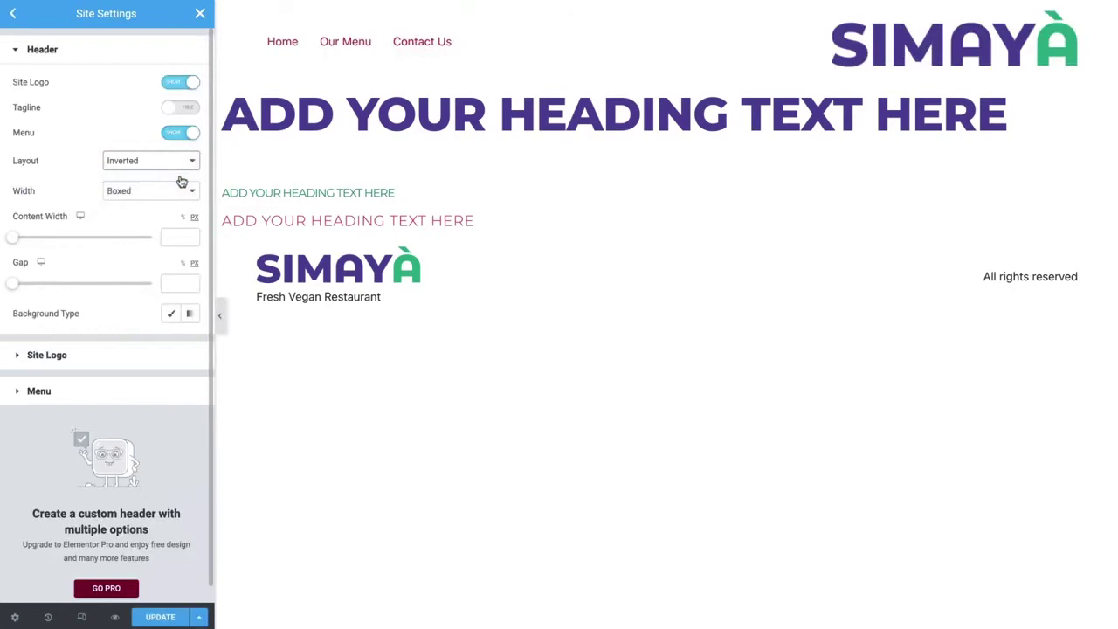
left_click(180, 165)
left_click(179, 176)
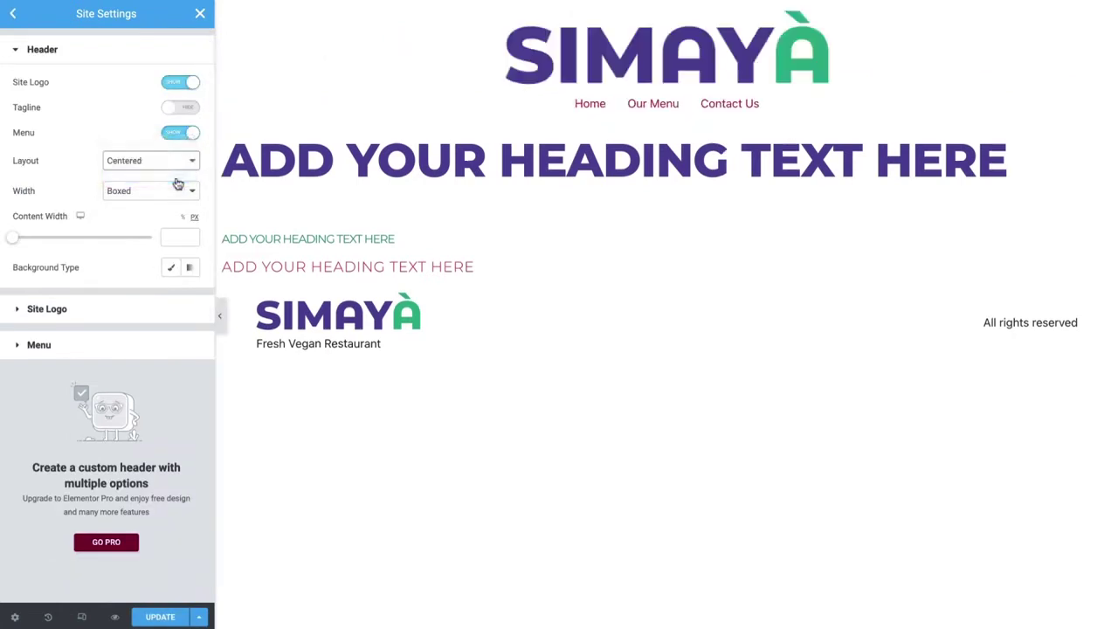
left_click(179, 164)
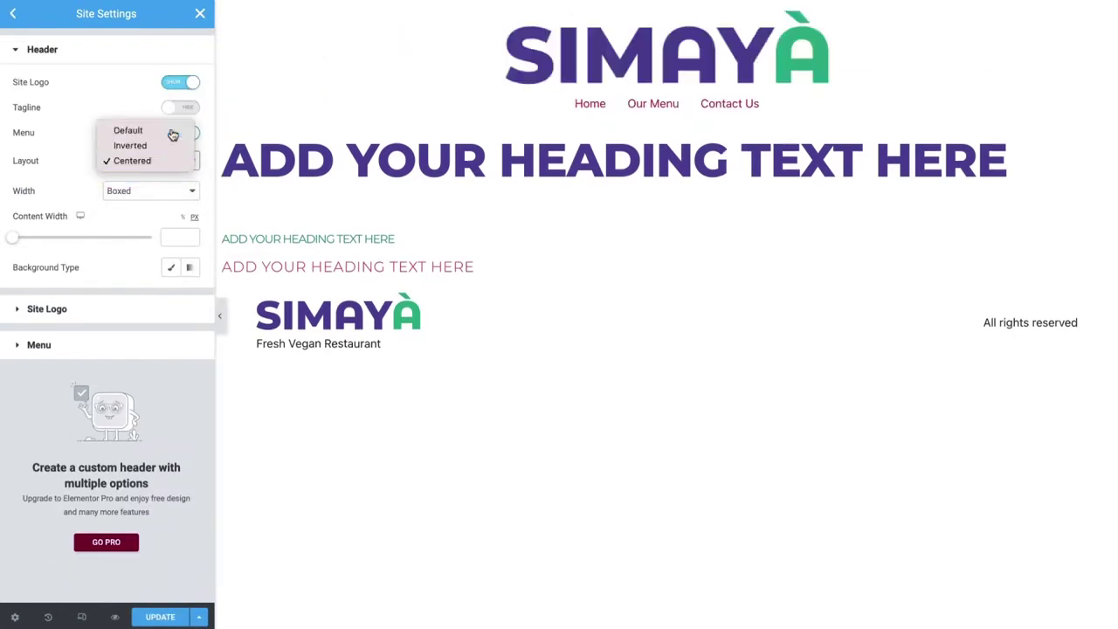
left_click(172, 132)
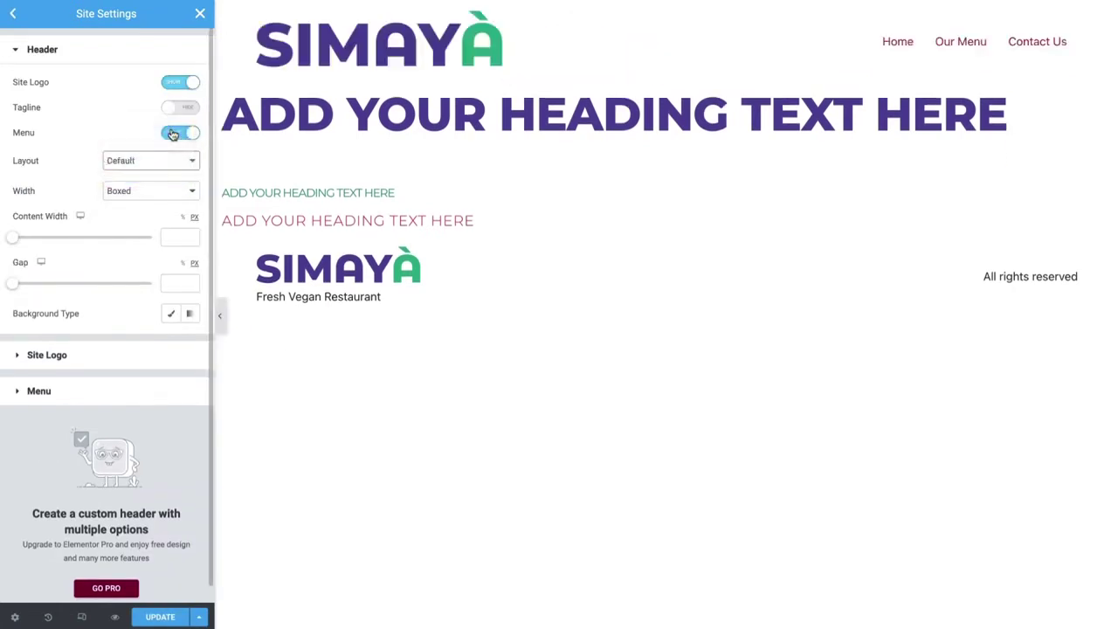
Try the Full Width option for the header, and return the width to Boxed
left_click(174, 192)
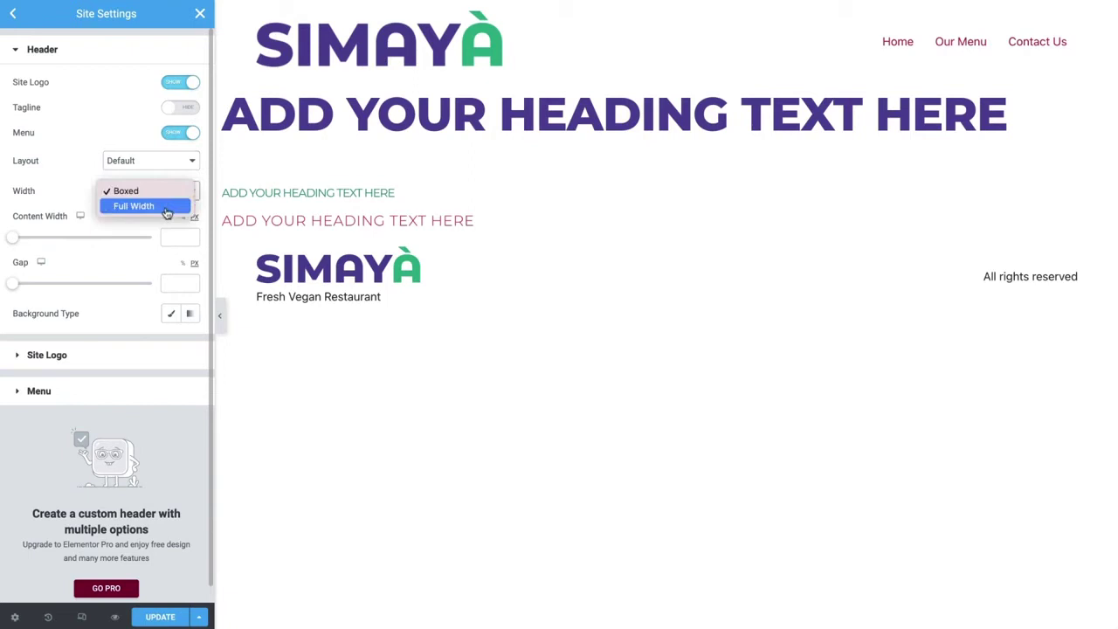
left_click(166, 206)
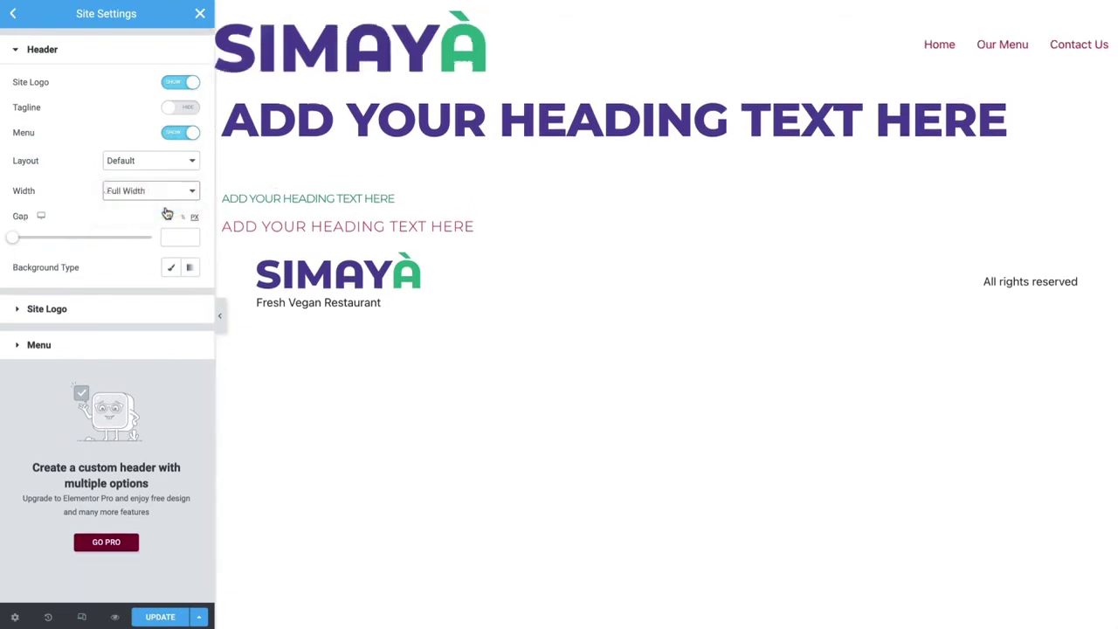
left_click(172, 192)
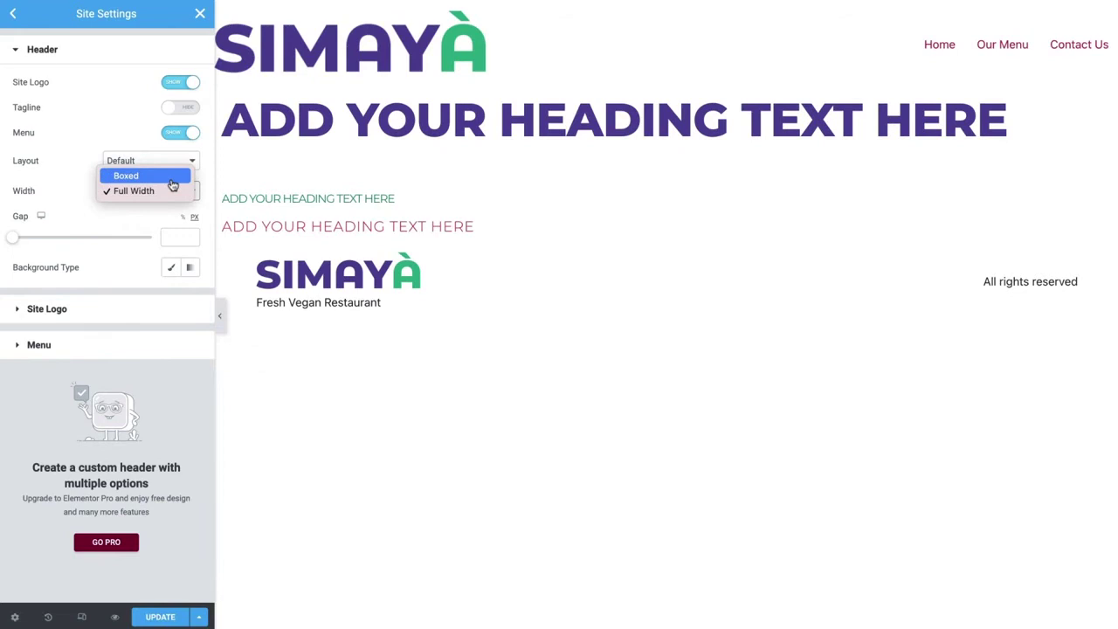
left_click(172, 179)
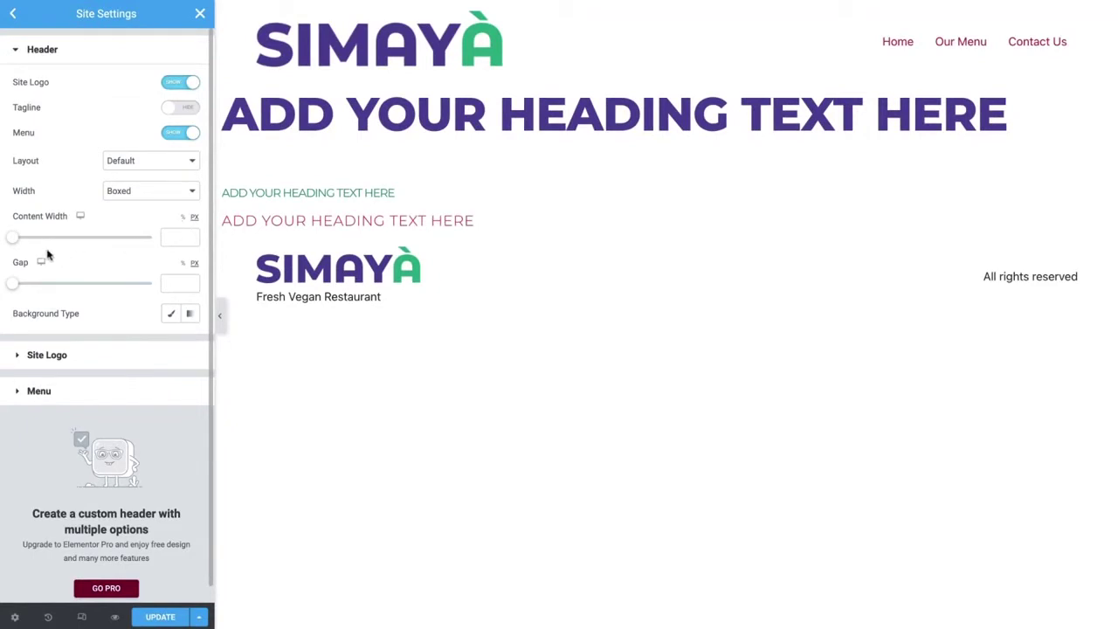
Set the header's content width to about 1117 px
left_click_drag(18, 240, 92, 242)
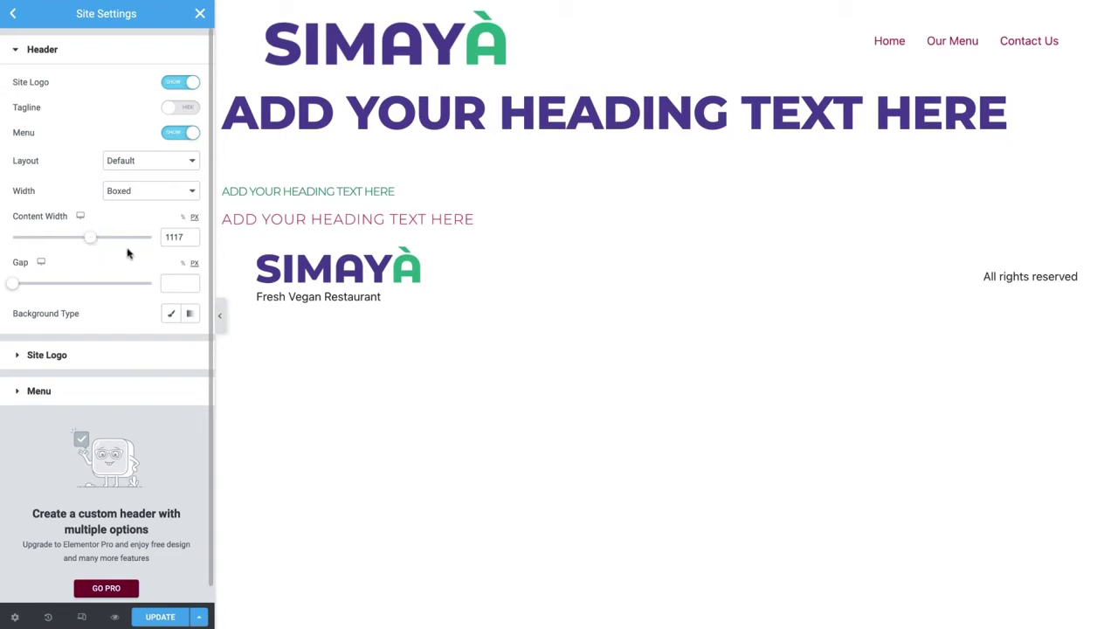
Set the header's content width to 1500 px and its gap to 20 px
double_click(171, 237)
type("1500")
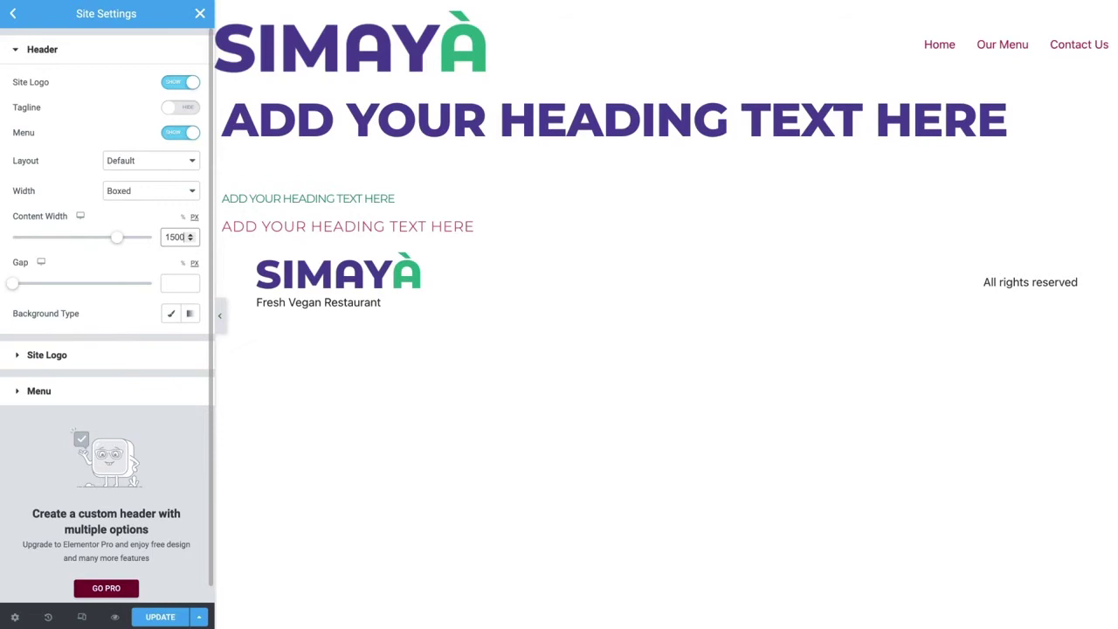
left_click(178, 283)
type("20")
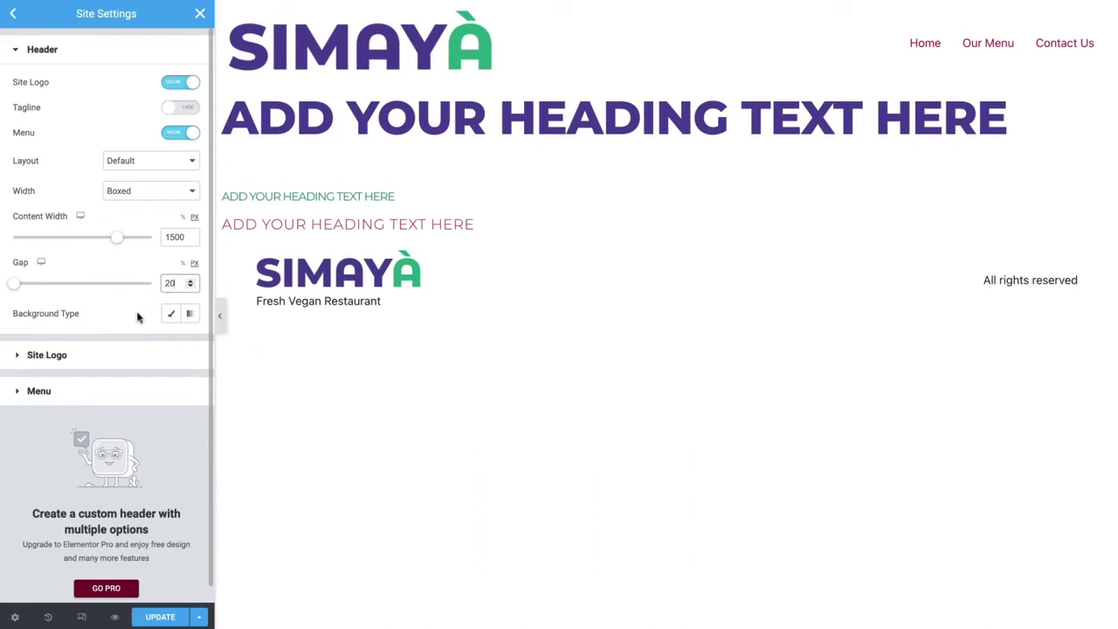
Try a Classic background in Grape and a Gradient background on the header, and clear the background color and type
left_click(174, 316)
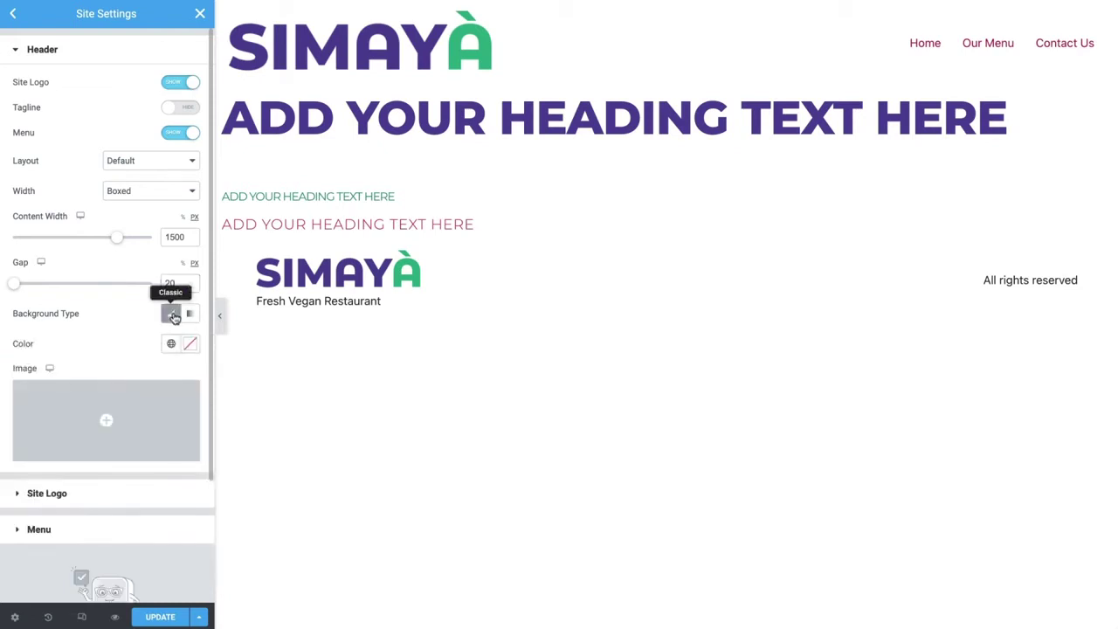
left_click(170, 343)
left_click(135, 406)
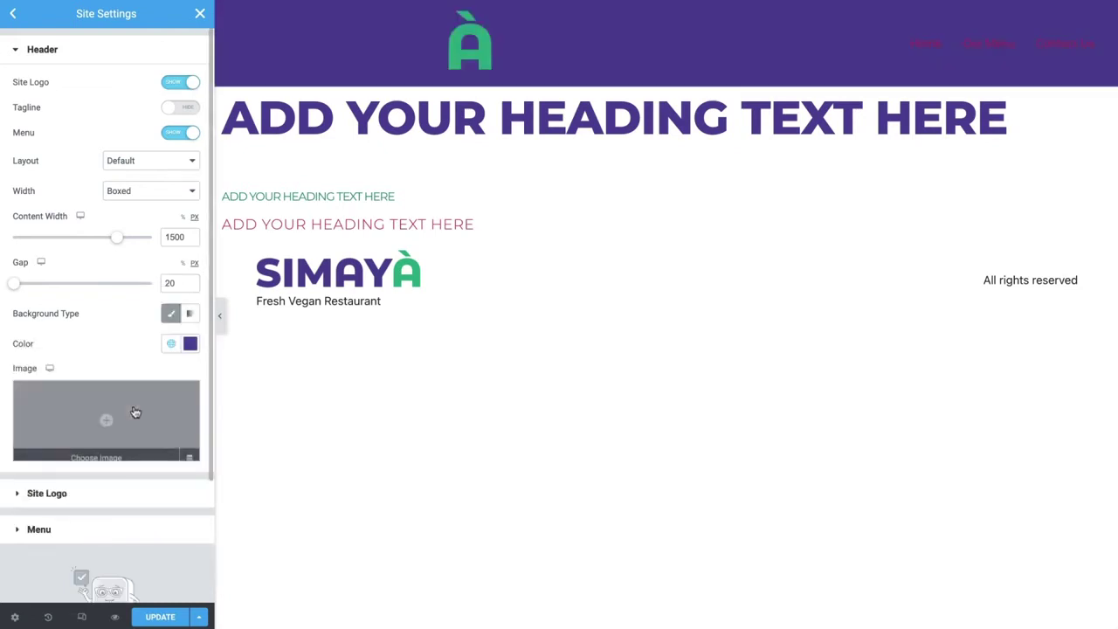
left_click(192, 316)
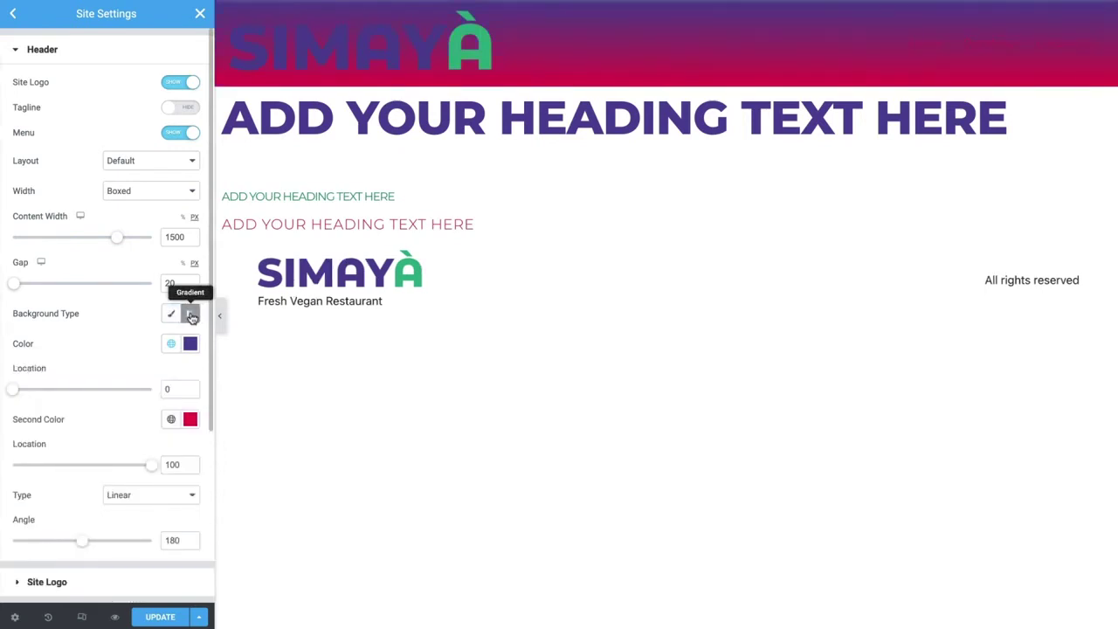
left_click(172, 316)
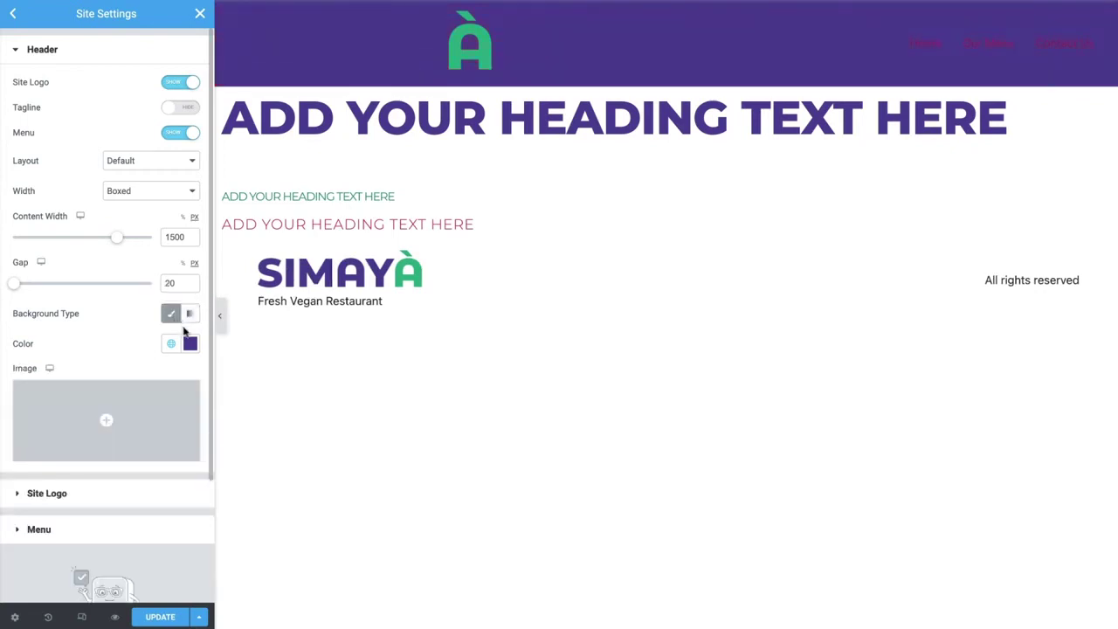
left_click(190, 344)
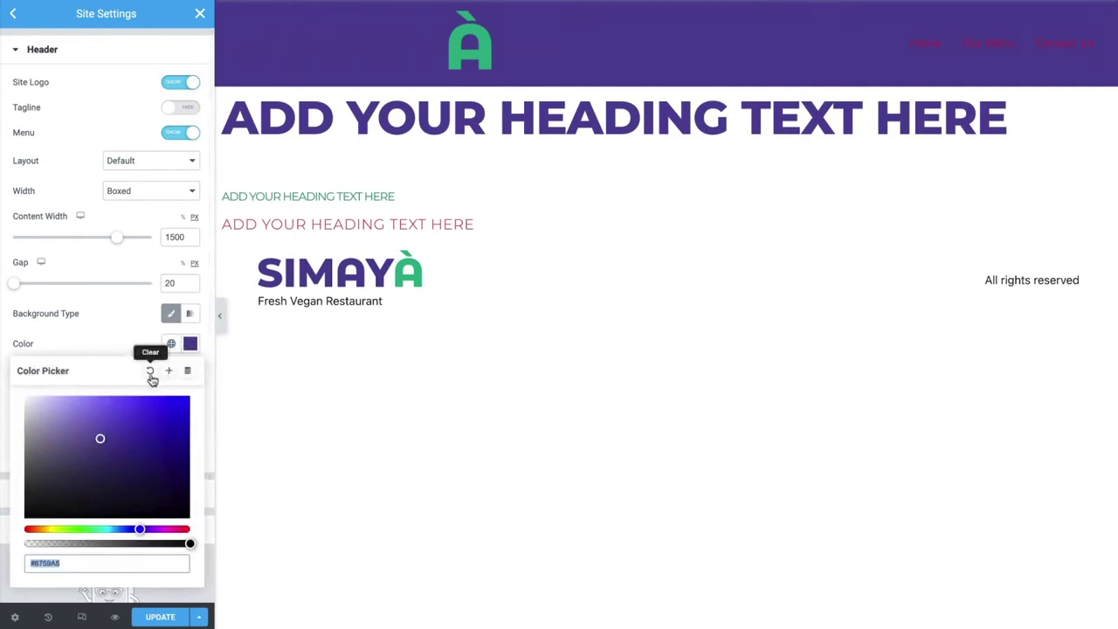
left_click(150, 374)
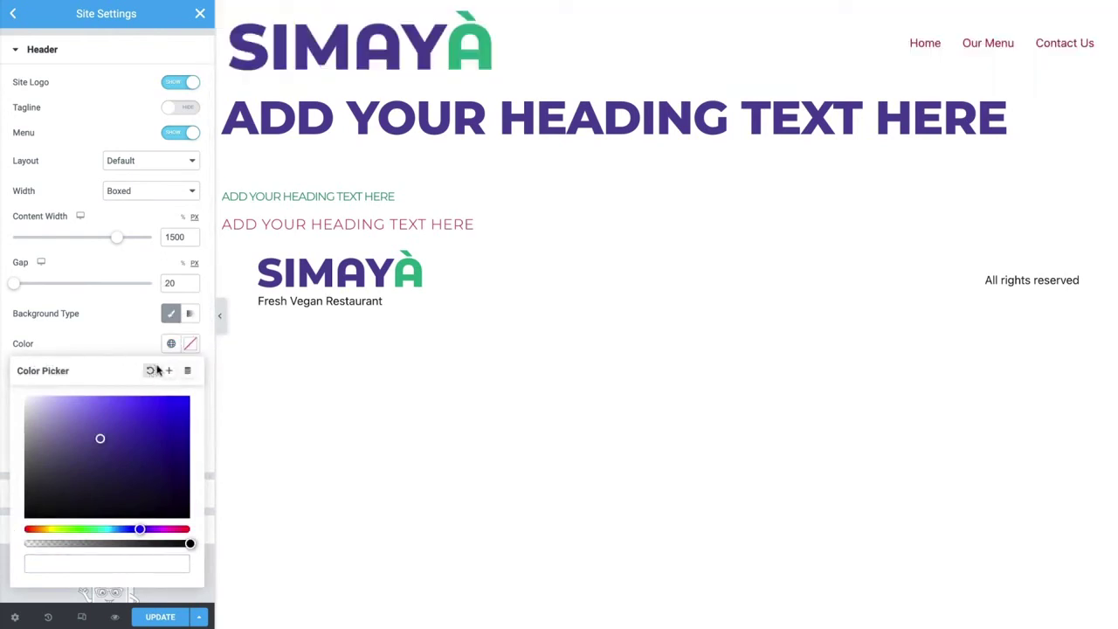
left_click(172, 314)
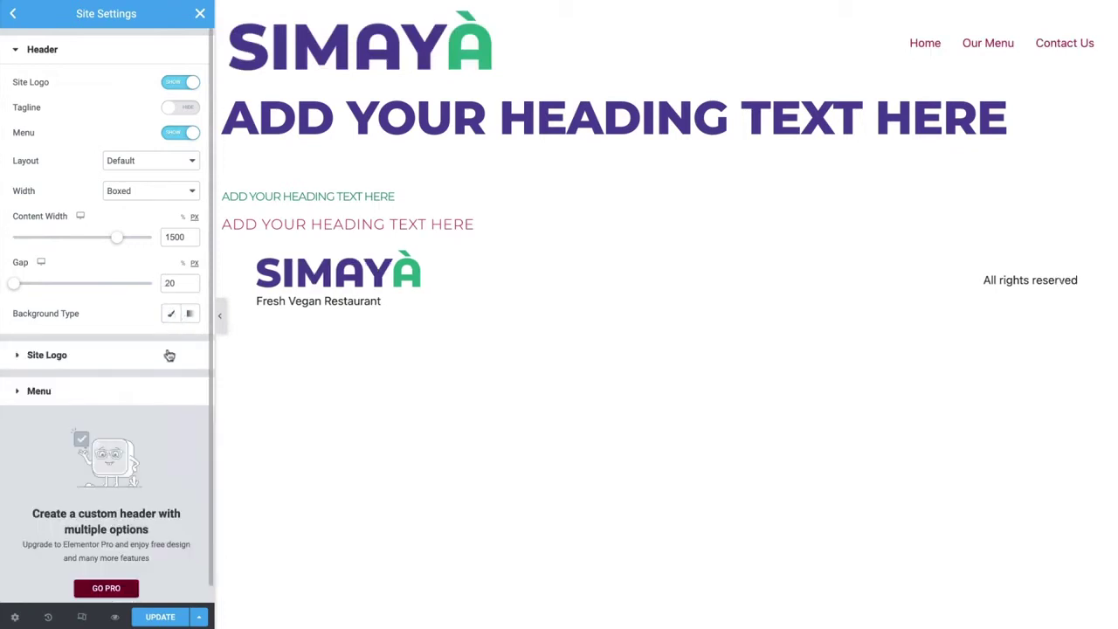
Set the logo width in the header's site logo settings to 125 px
left_click(166, 361)
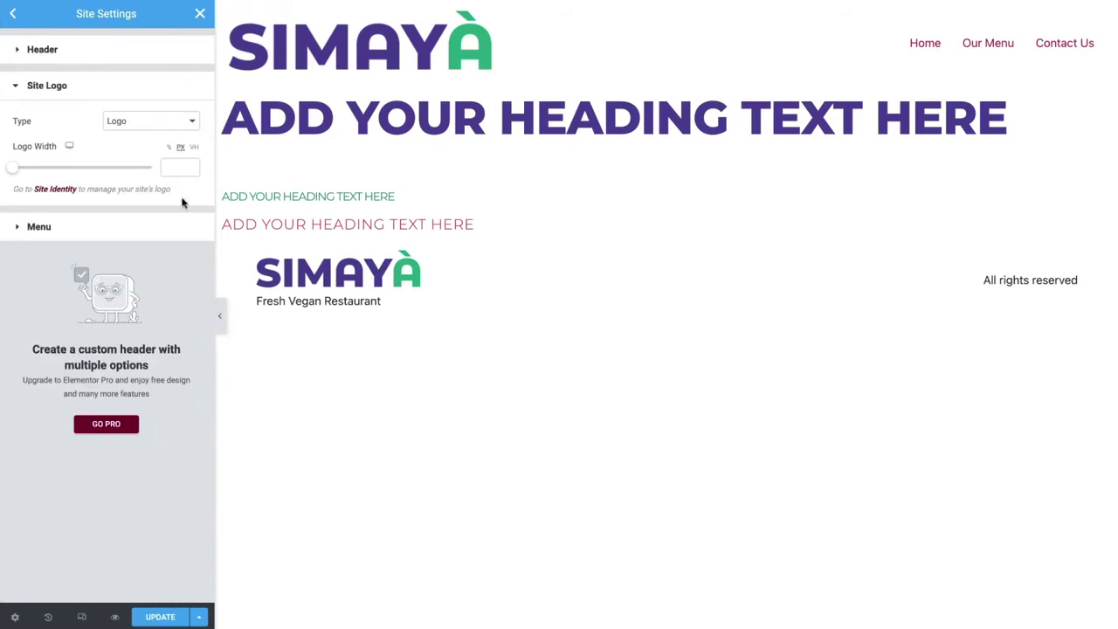
left_click(175, 167)
type("125")
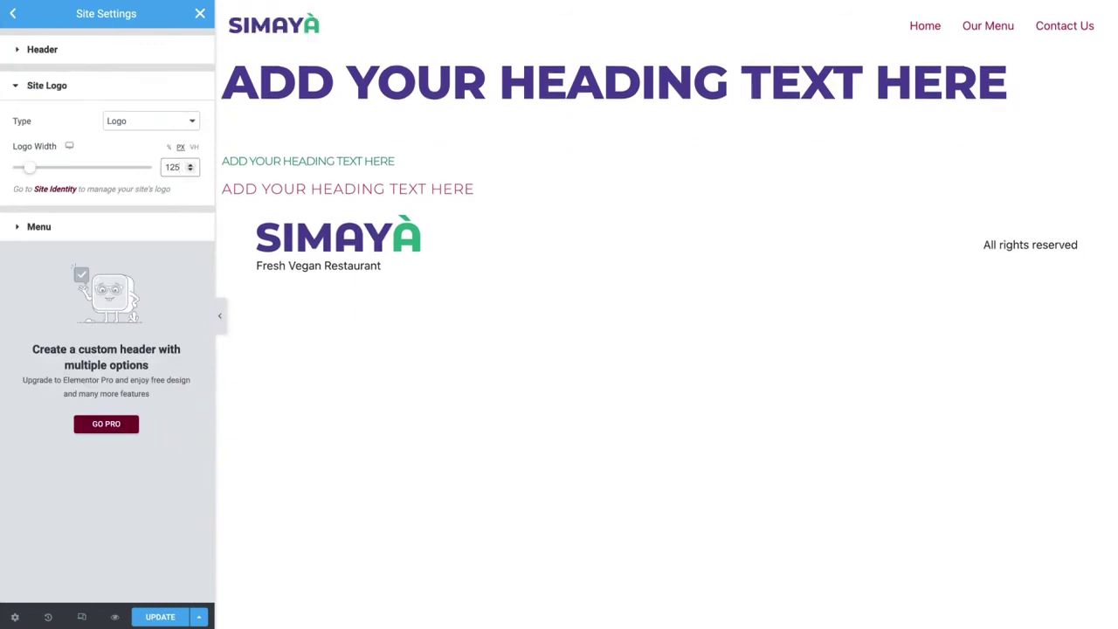
Try the Dropdown layout for the header menu, return it to Horizontal, and set the breakpoint to Mobile (< 768px)
left_click(152, 229)
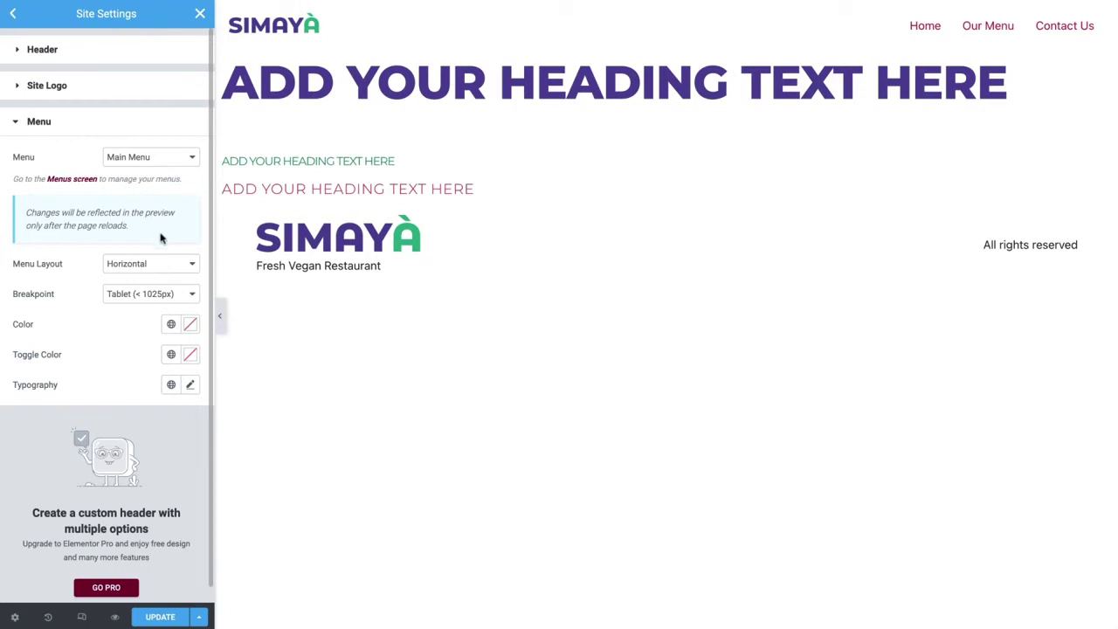
left_click(178, 270)
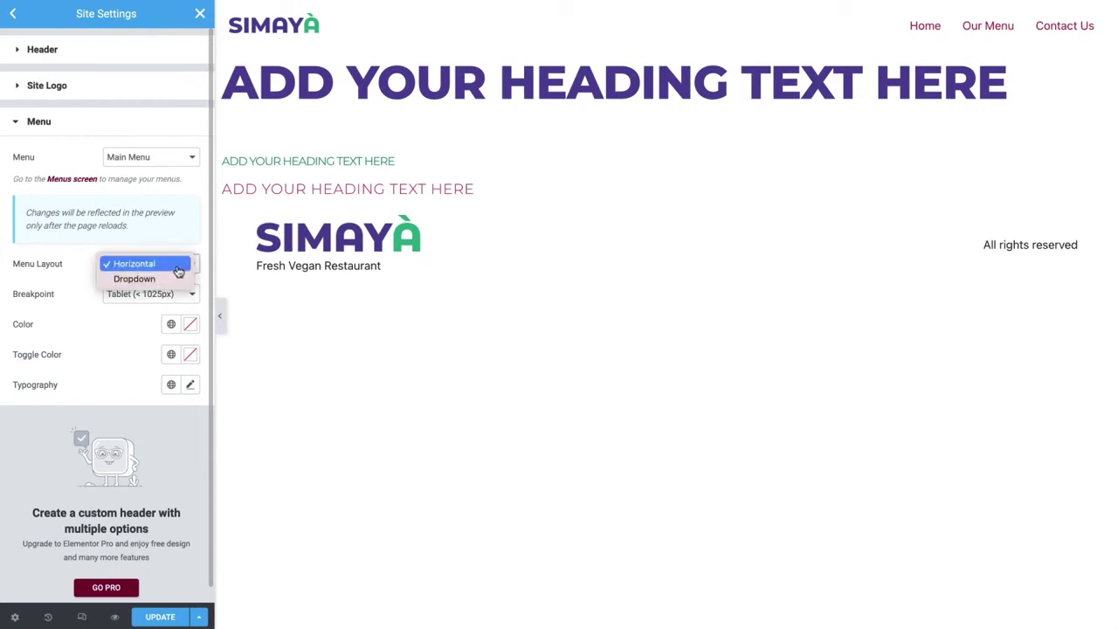
left_click(173, 280)
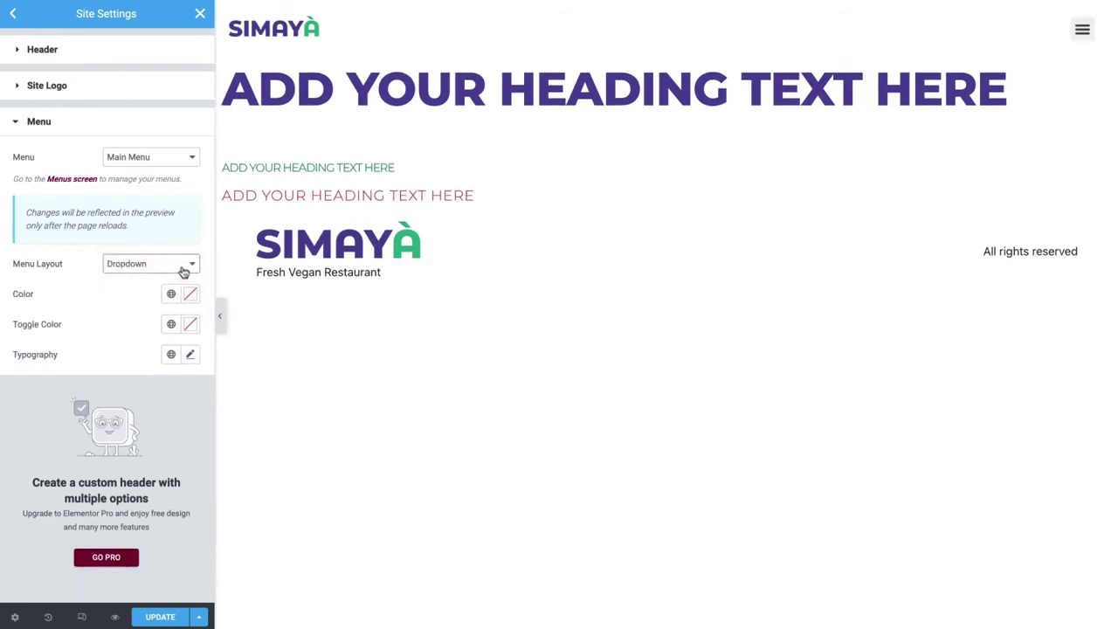
left_click(183, 272)
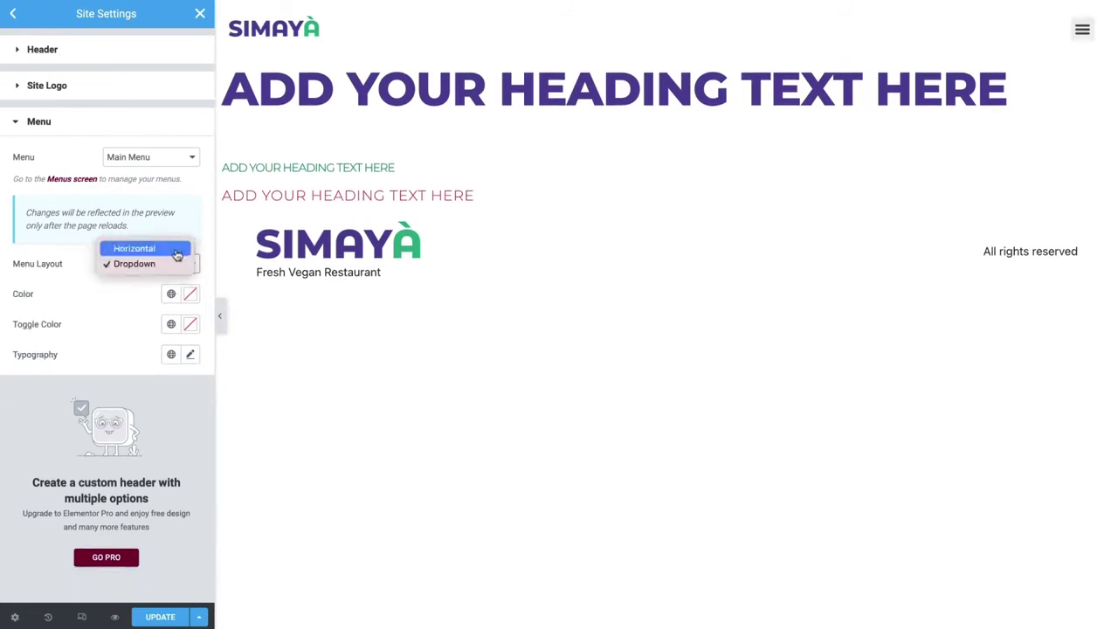
left_click(177, 251)
left_click(185, 297)
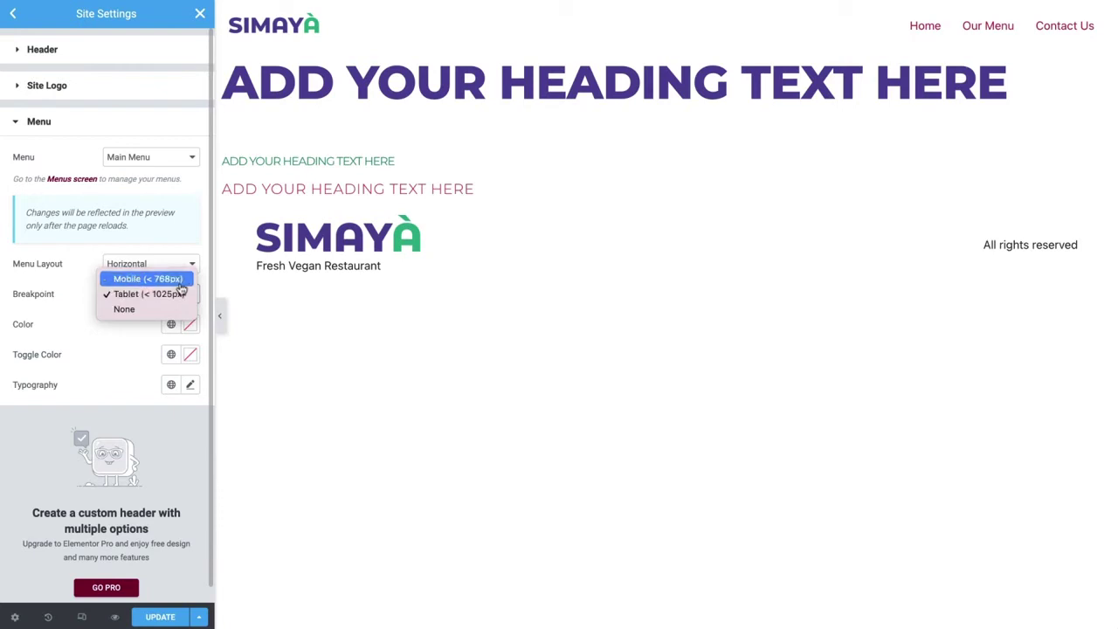
left_click(175, 279)
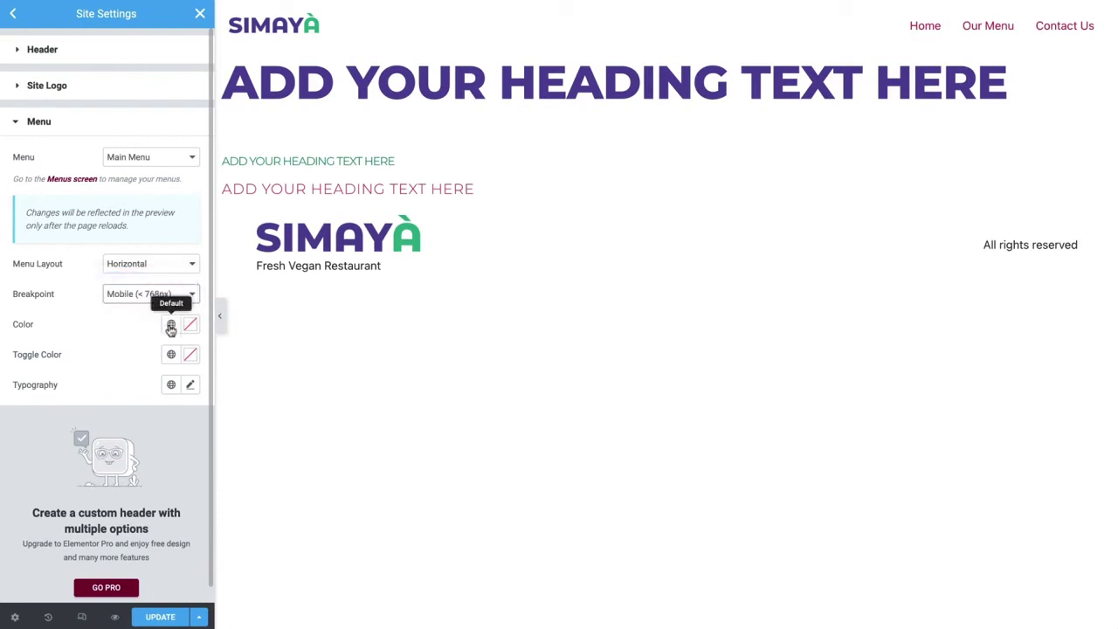
Set the header menu's color and toggle color to Grape and its typography to the Nav Menu global font
left_click(172, 327)
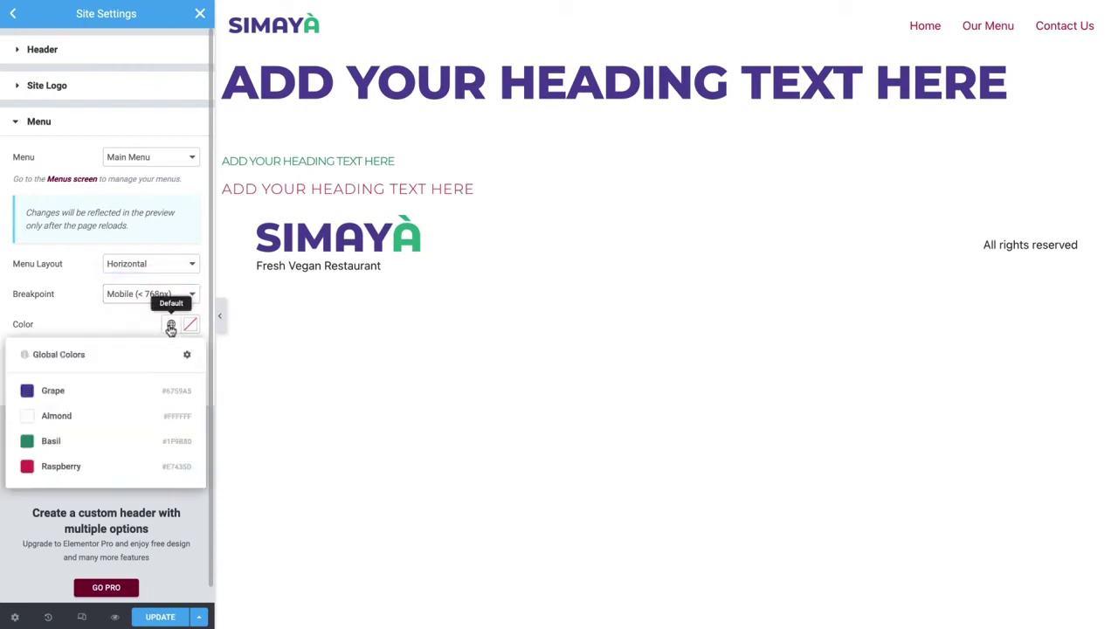
left_click(161, 393)
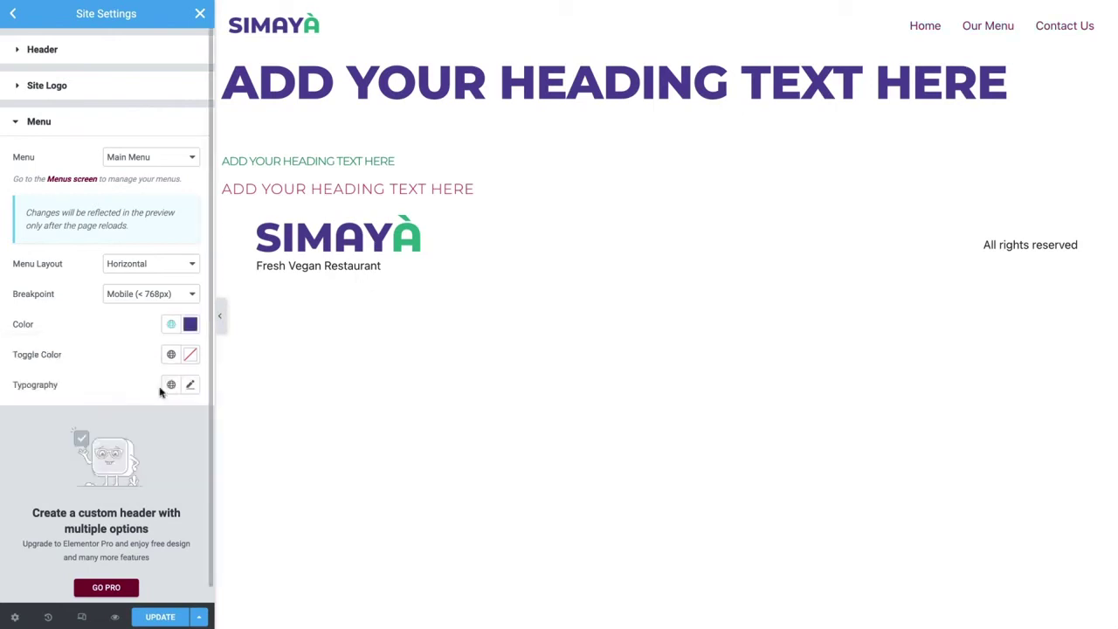
left_click(171, 354)
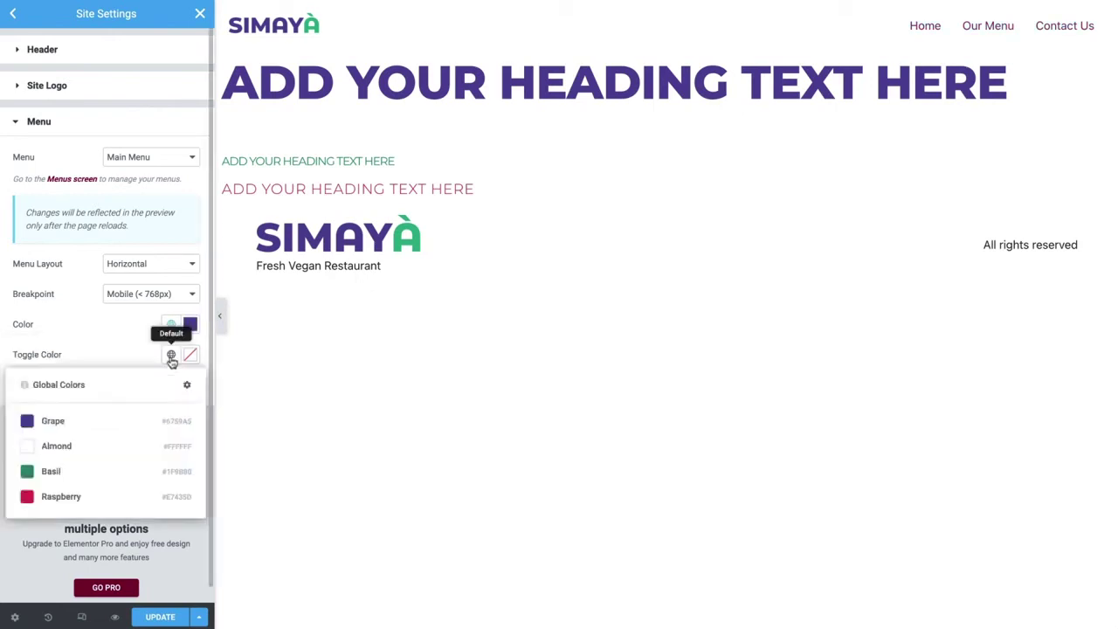
left_click(157, 427)
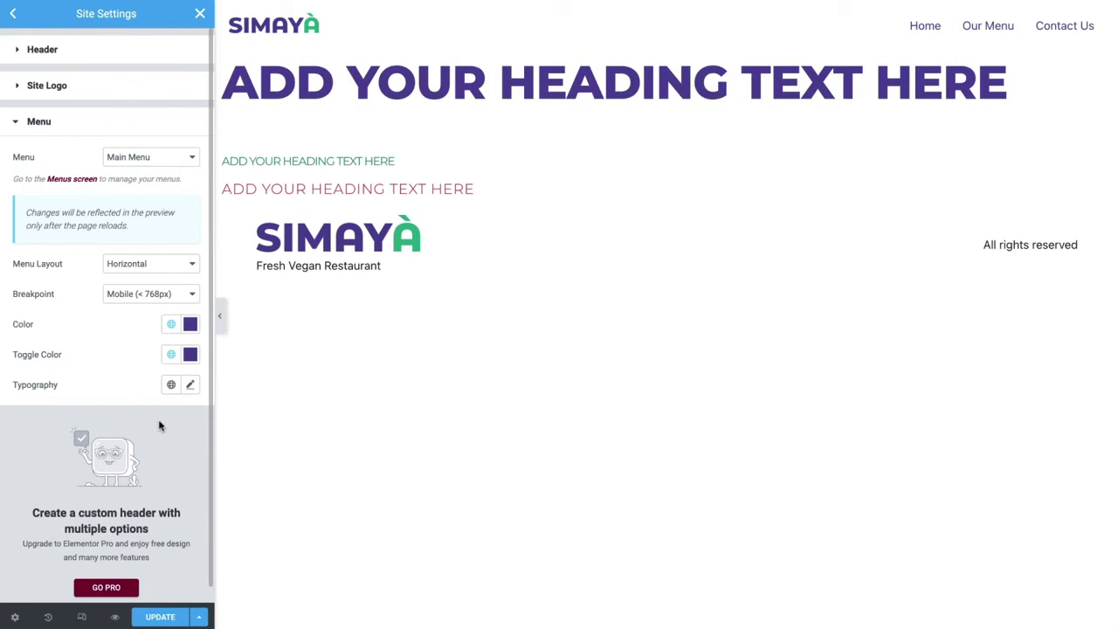
left_click(174, 388)
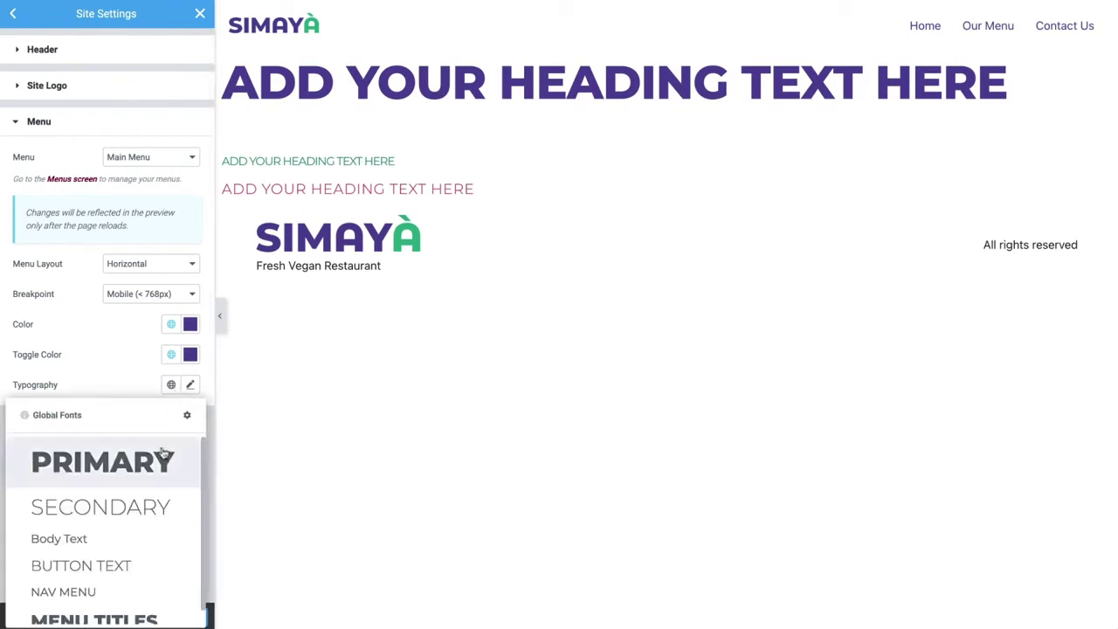
left_click(146, 594)
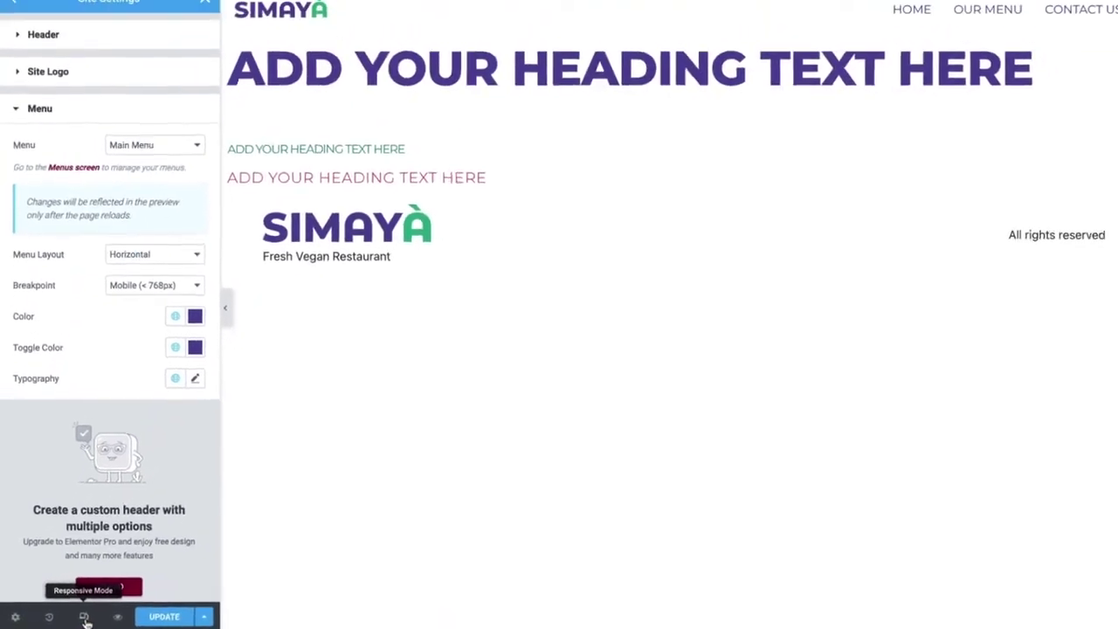
Preview the header in responsive mode, checking the expanded menu on mobile and the tablet view, and return to the desktop view
left_click(84, 618)
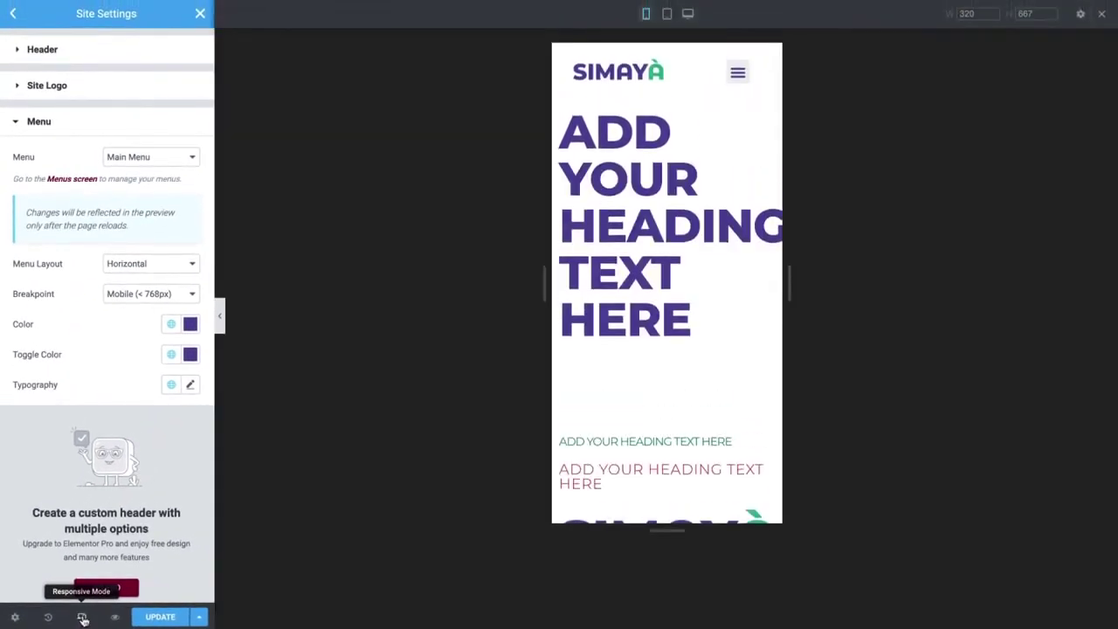
left_click(738, 84)
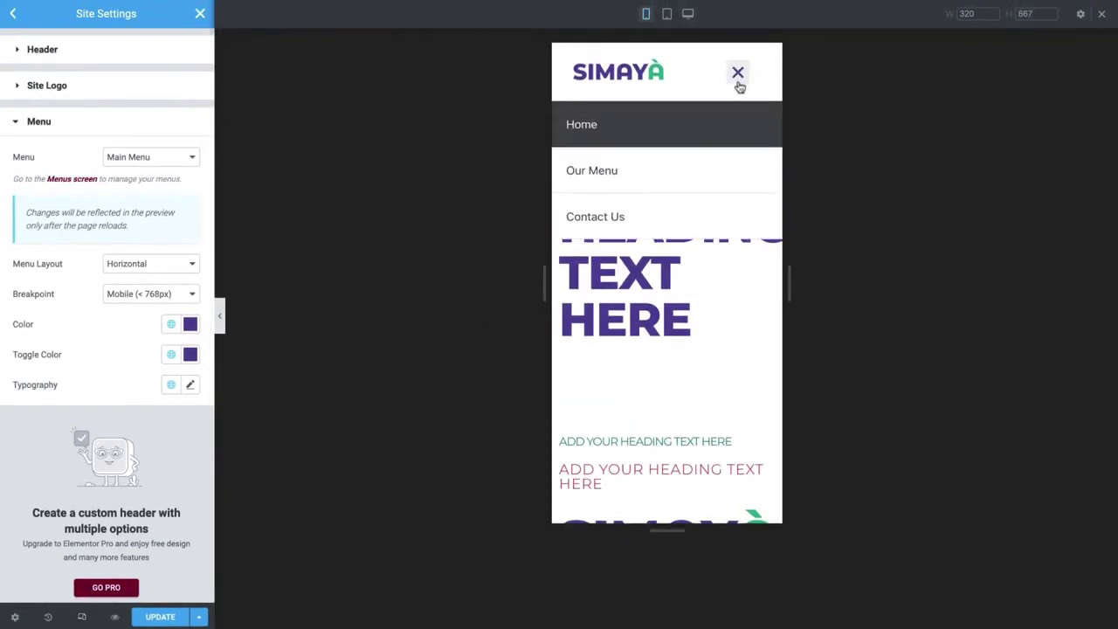
left_click(738, 84)
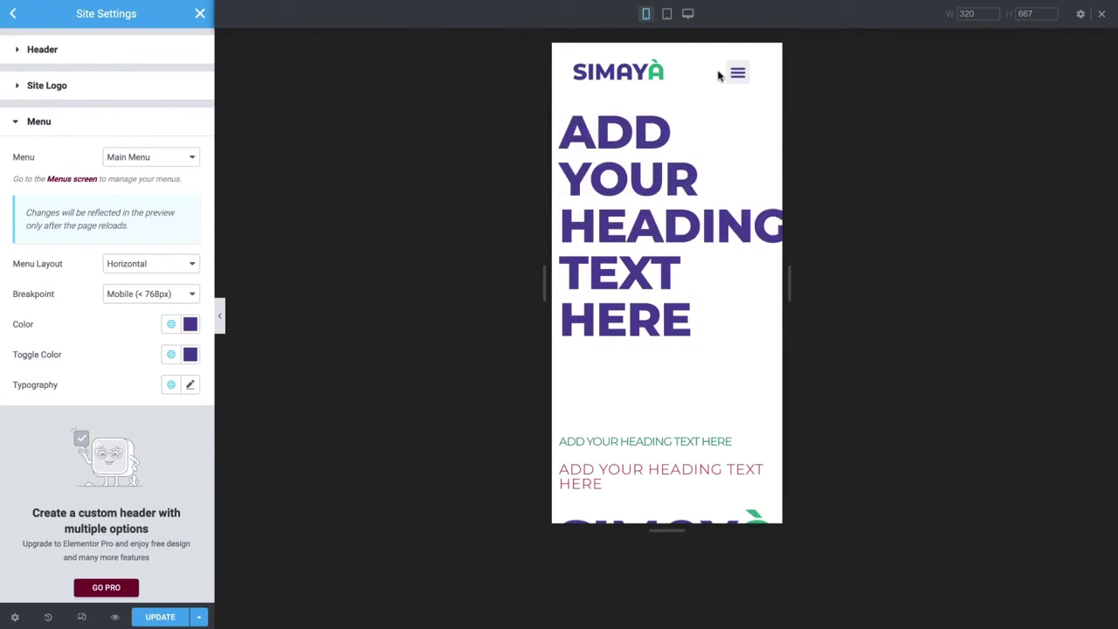
left_click(667, 15)
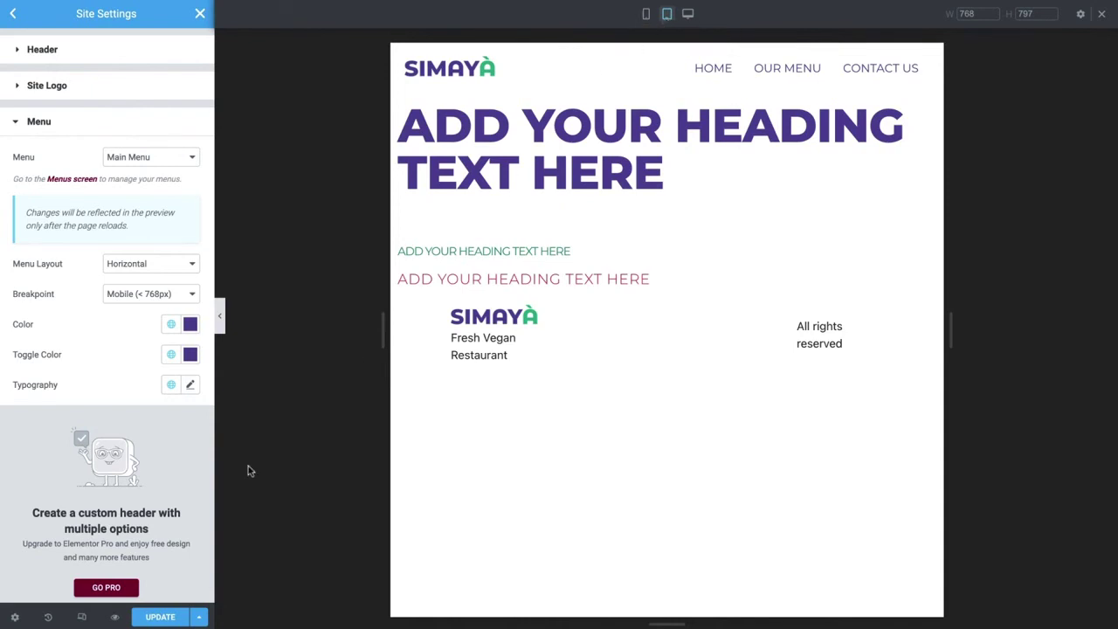
left_click(85, 618)
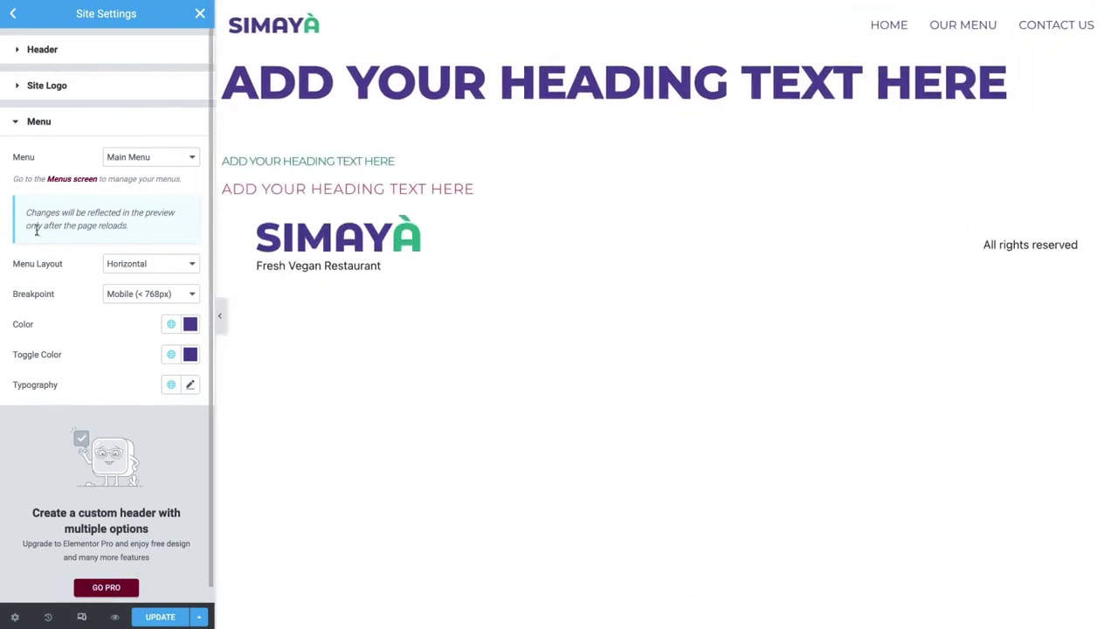
Open the footer section of the site settings and hide the footer's site logo, tagline and menu
left_click(13, 13)
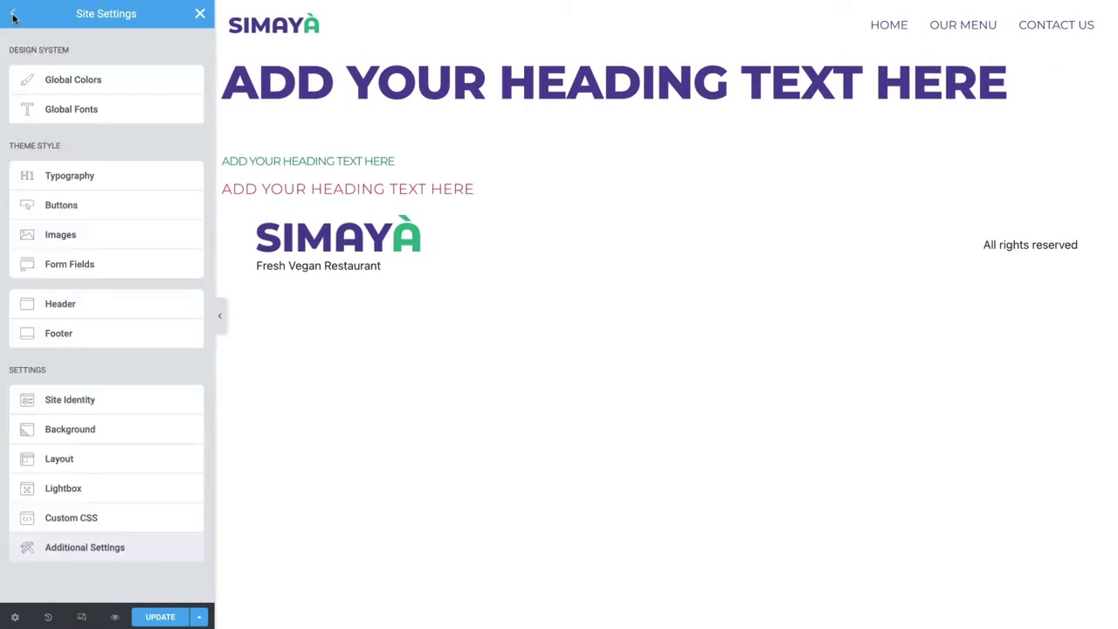
left_click(165, 338)
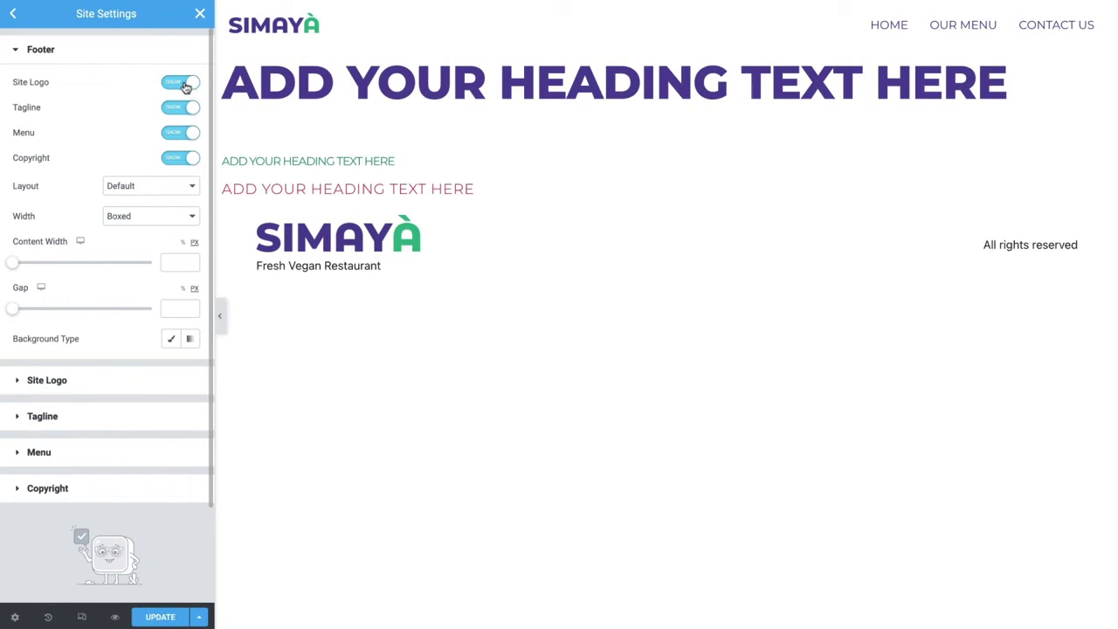
left_click(185, 84)
left_click(186, 107)
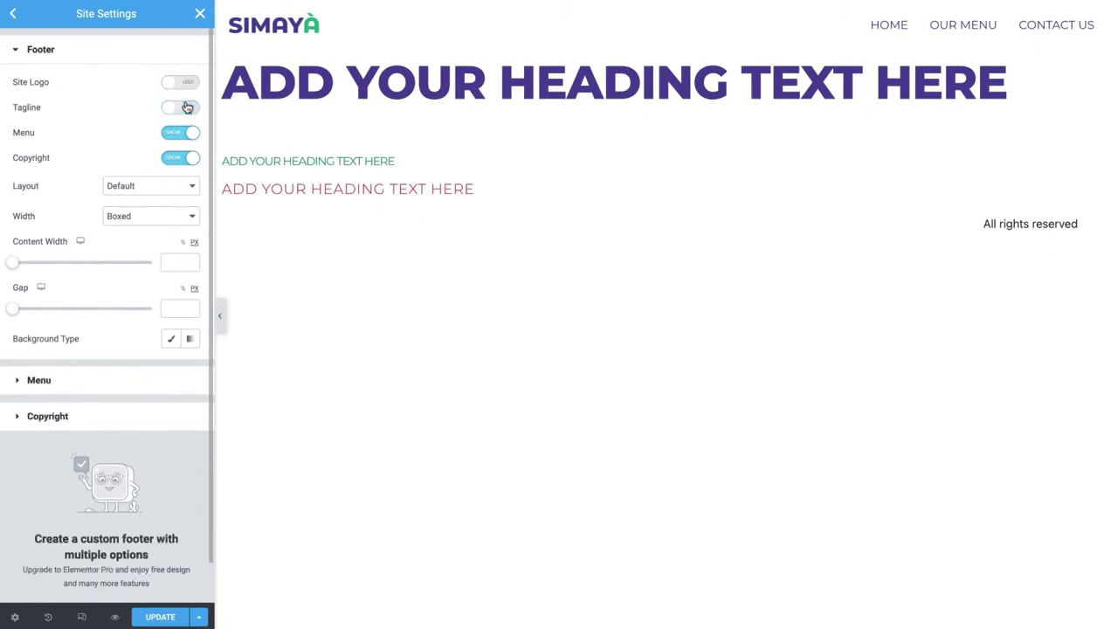
left_click(187, 135)
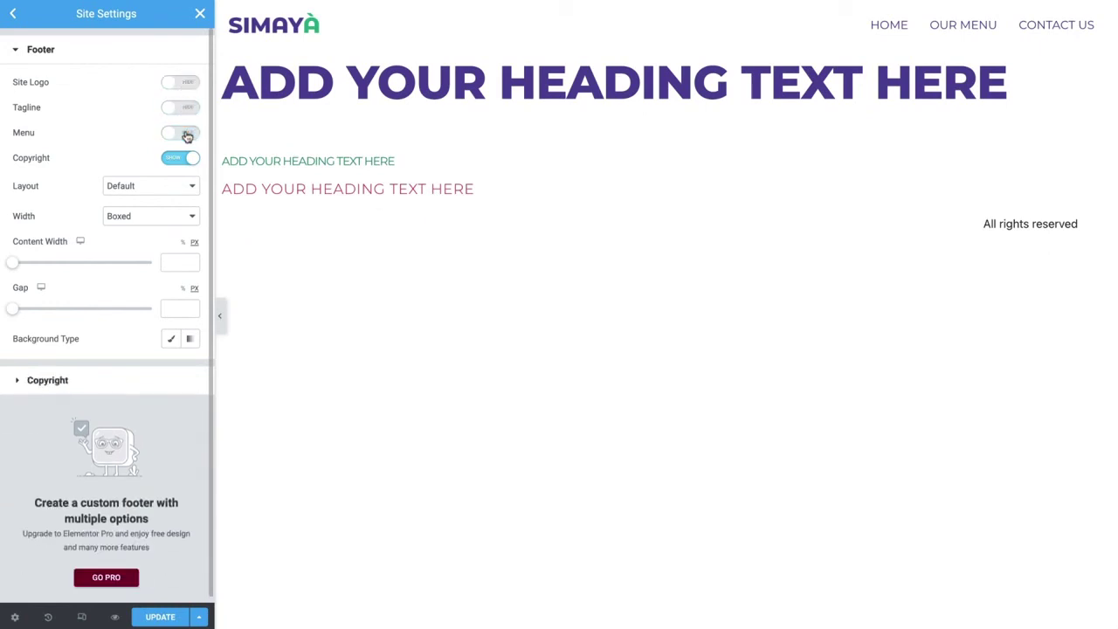
Set the footer's layout to Centered and its content width to 1500 px, keeping the width Boxed
left_click(176, 188)
left_click(173, 216)
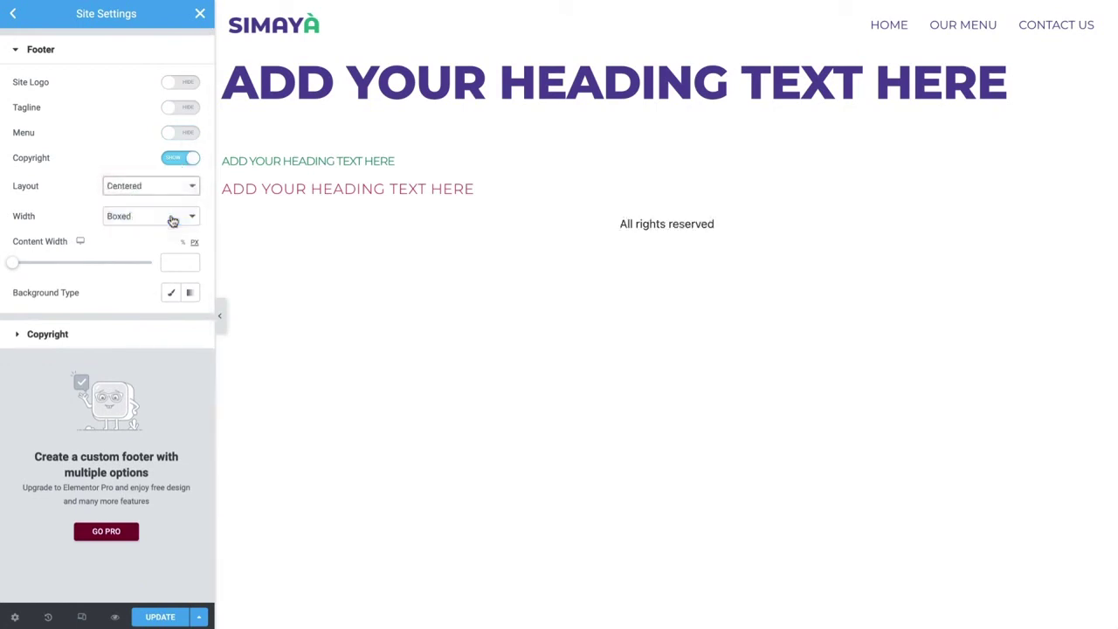
left_click(174, 262)
type("1500")
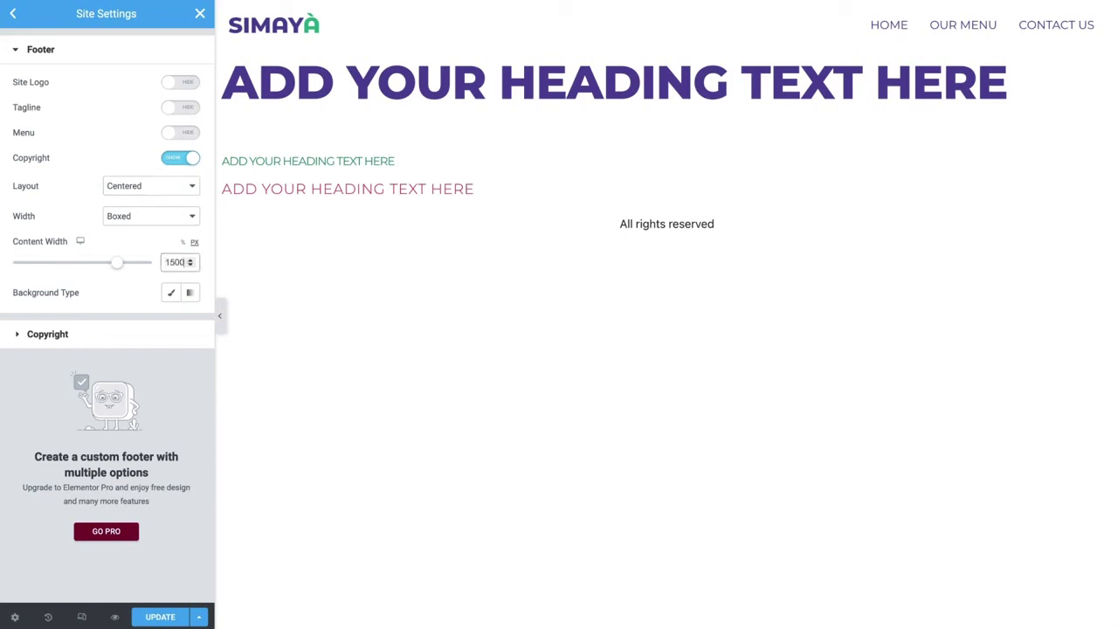
Give the footer a Classic background in the Grape global color
left_click(171, 295)
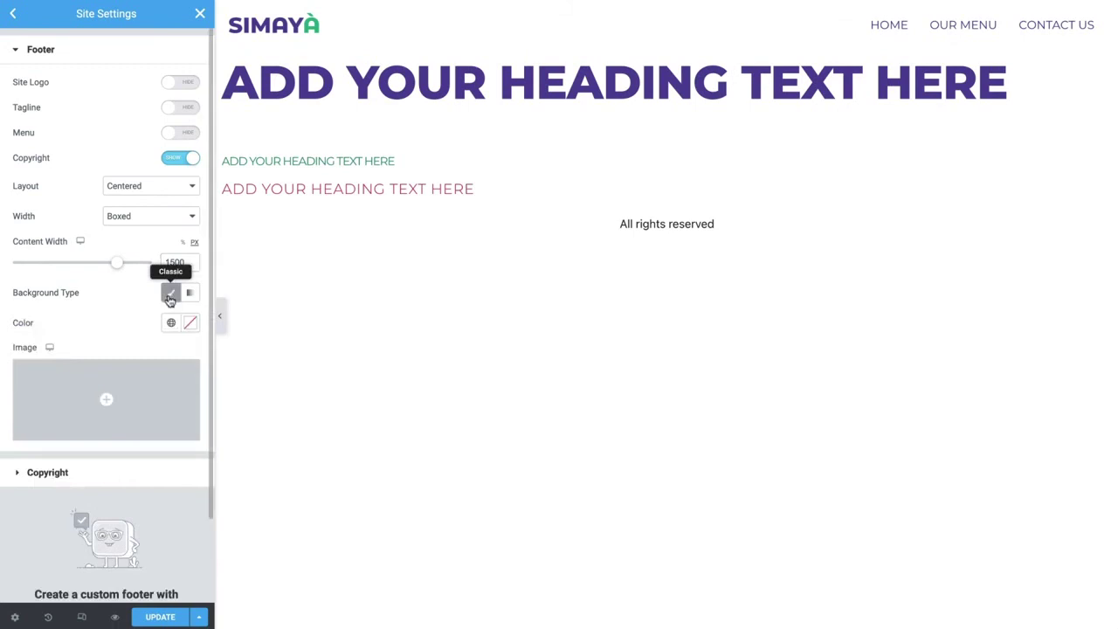
left_click(171, 322)
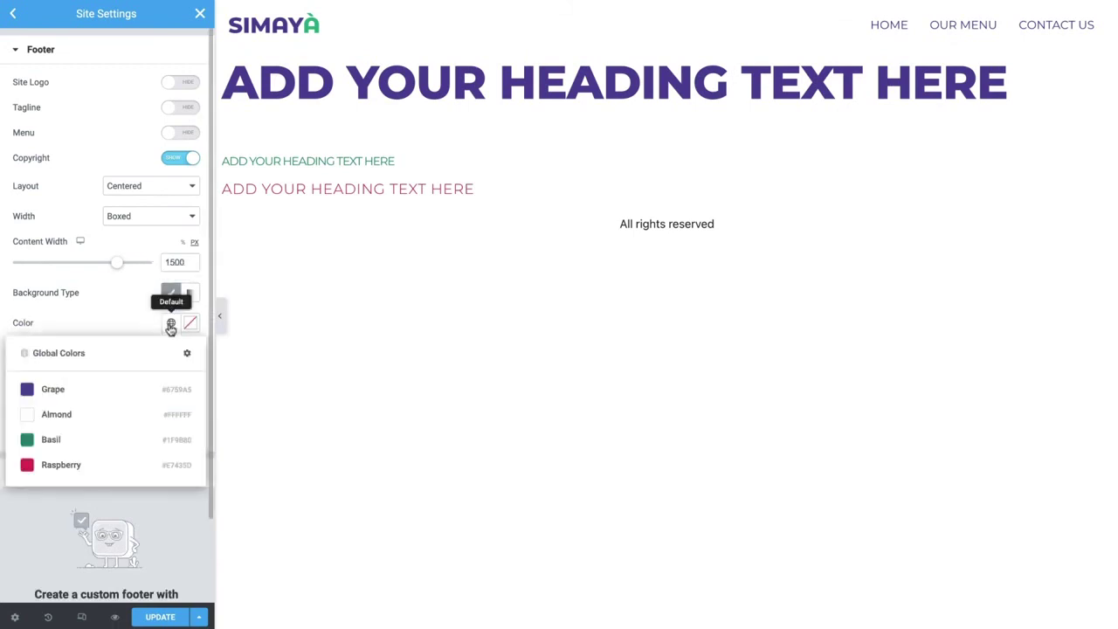
left_click(150, 390)
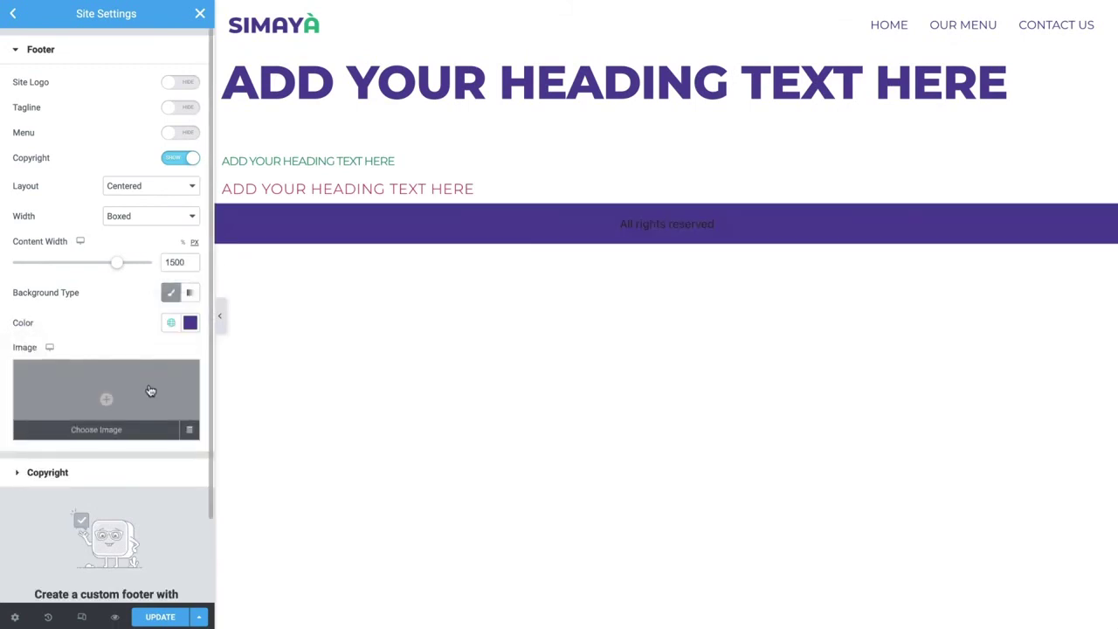
Replace the footer's copyright text with "©2021 Simaya | Made with ♥ by Elementor"
left_click(142, 472)
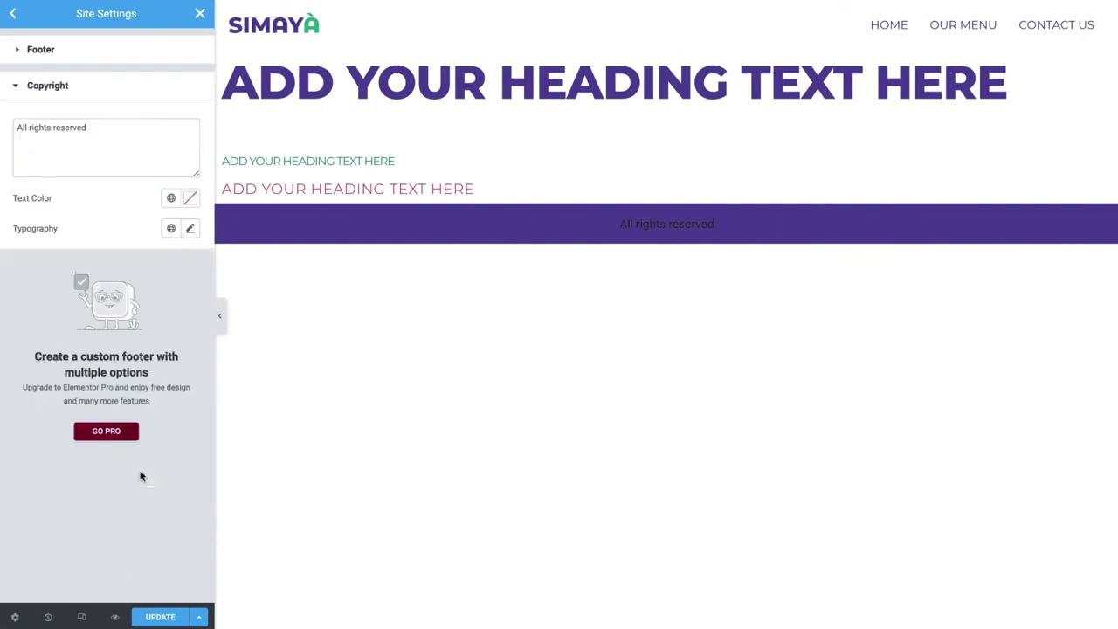
triple_click(154, 131)
type("©2021 Simaya | Made with ♥ by Elementor")
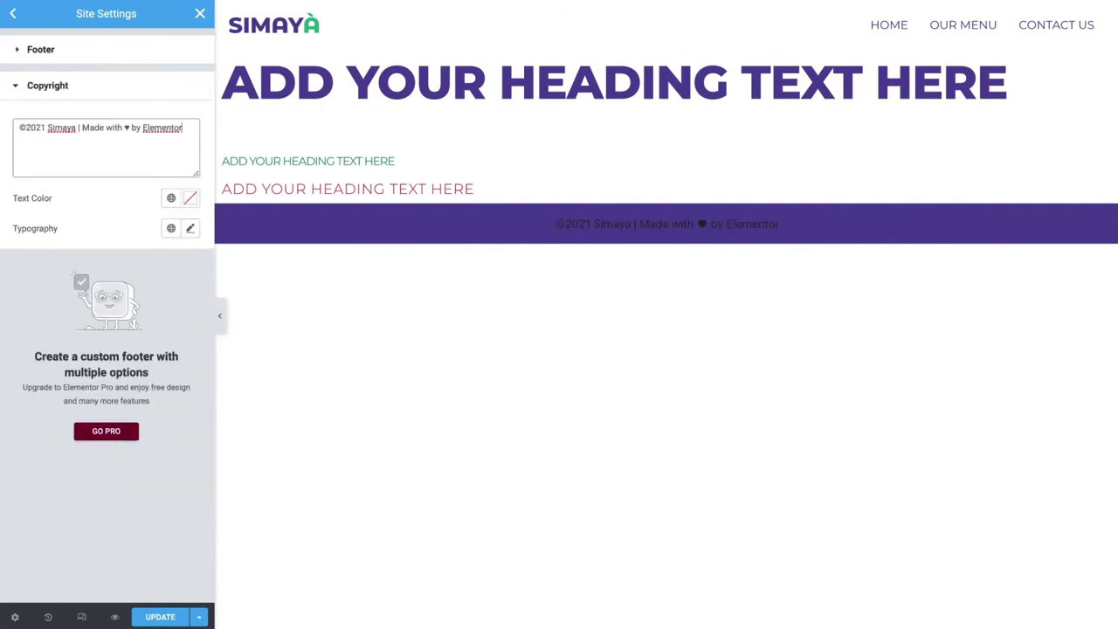
Set the copyright text color to Almond and its typography to the Body Text global font
left_click(171, 198)
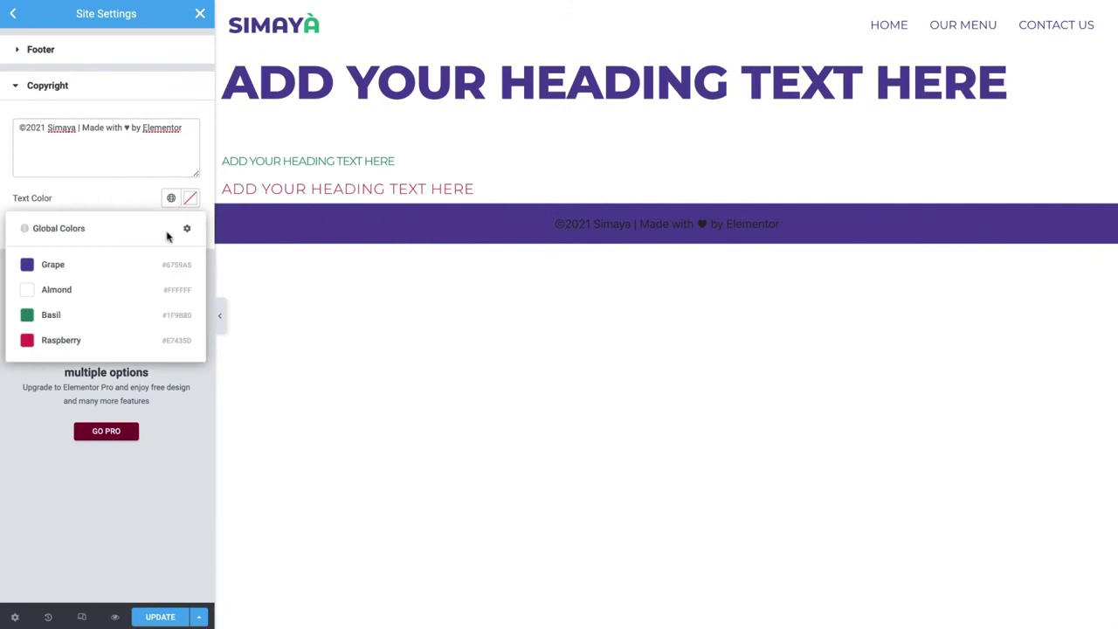
left_click(160, 289)
left_click(171, 229)
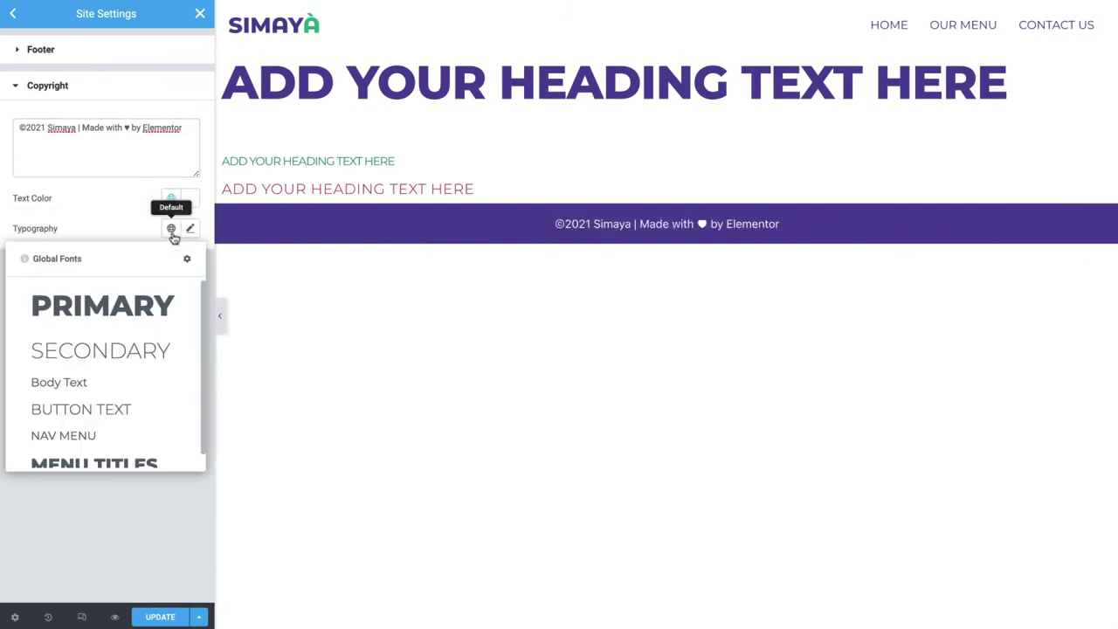
left_click(150, 385)
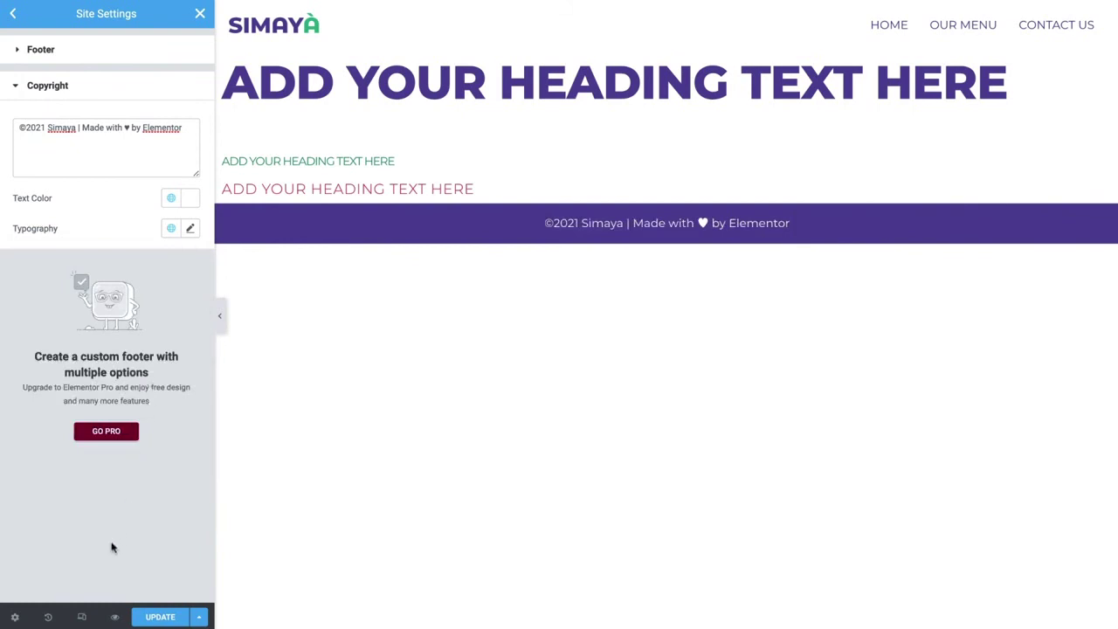
Preview the footer in the mobile view of responsive mode and return to the desktop view
left_click(83, 617)
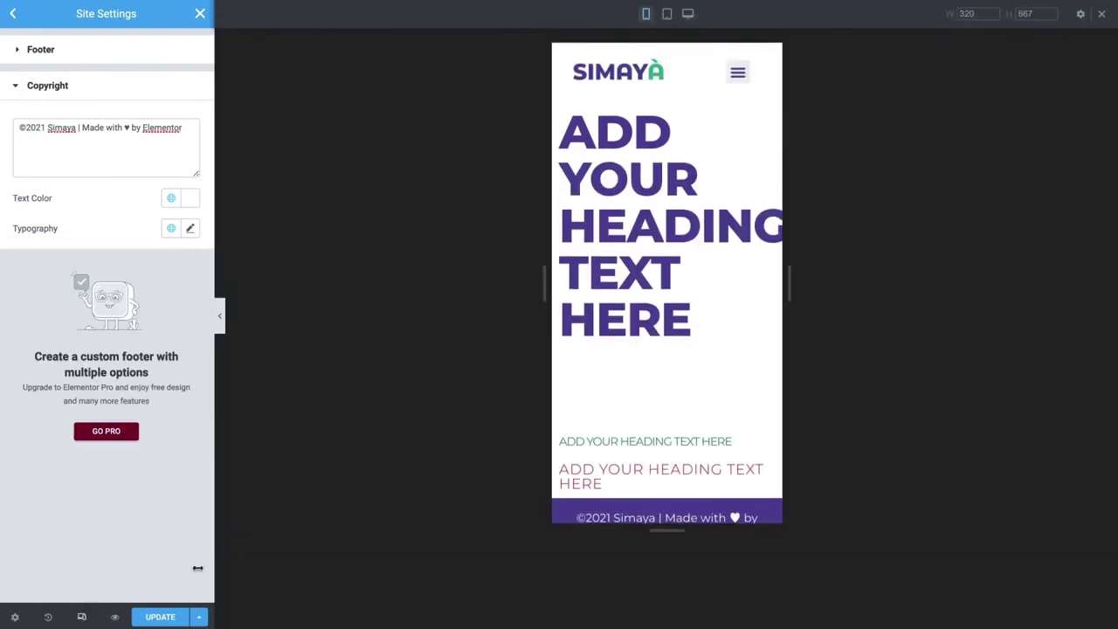
scroll(600, 431, "down", 1)
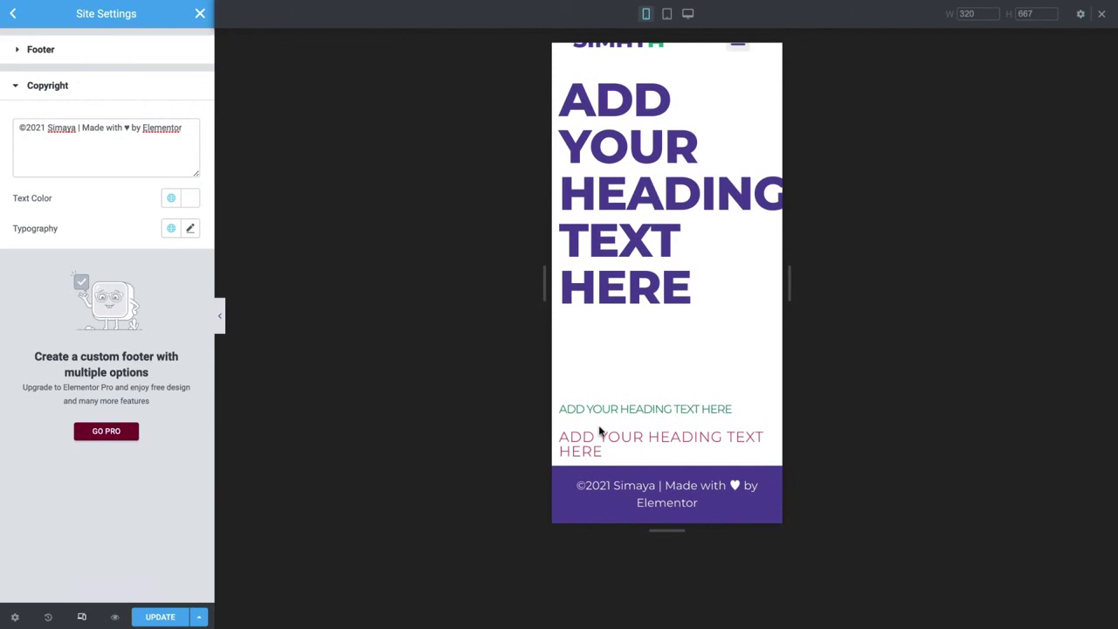
left_click(84, 615)
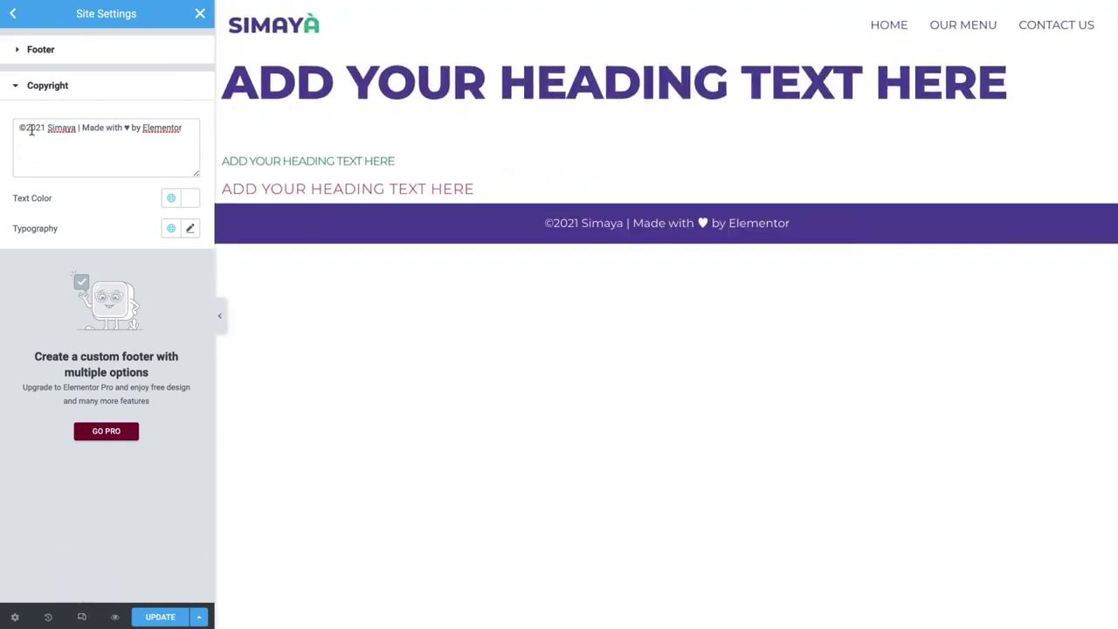
Open the site's layout settings and set the default content width to 1500 px
left_click(14, 16)
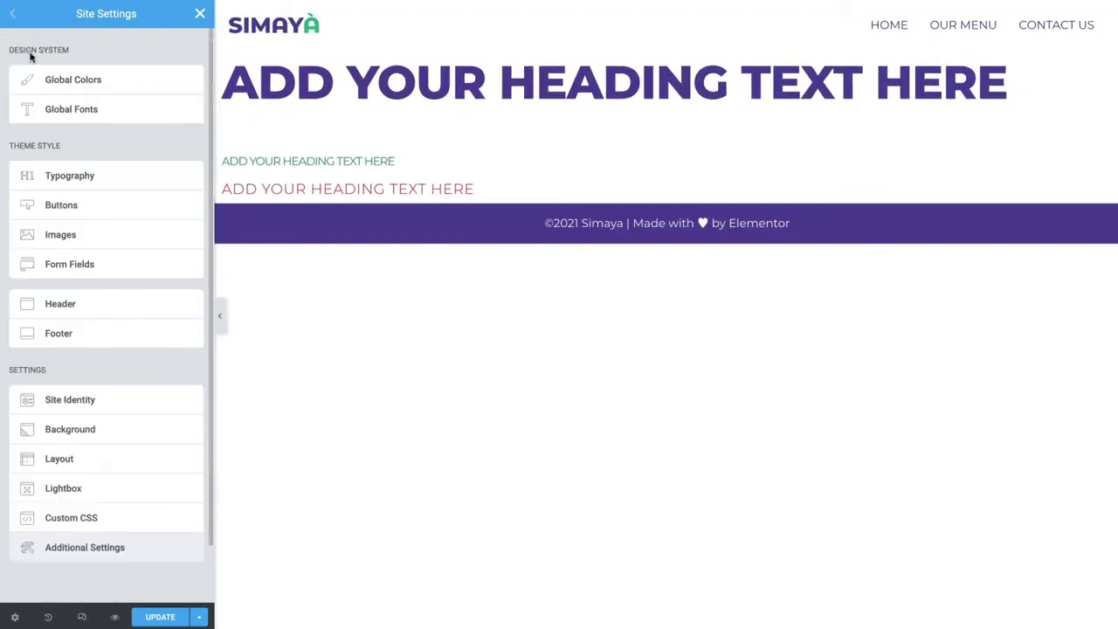
left_click(154, 458)
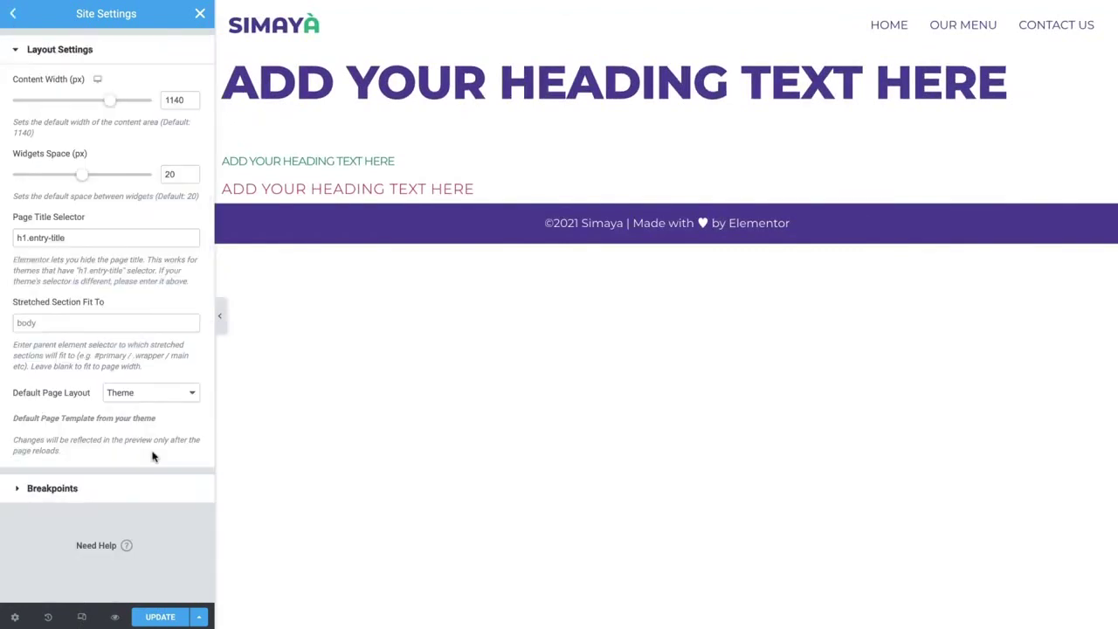
double_click(178, 101)
type("1500")
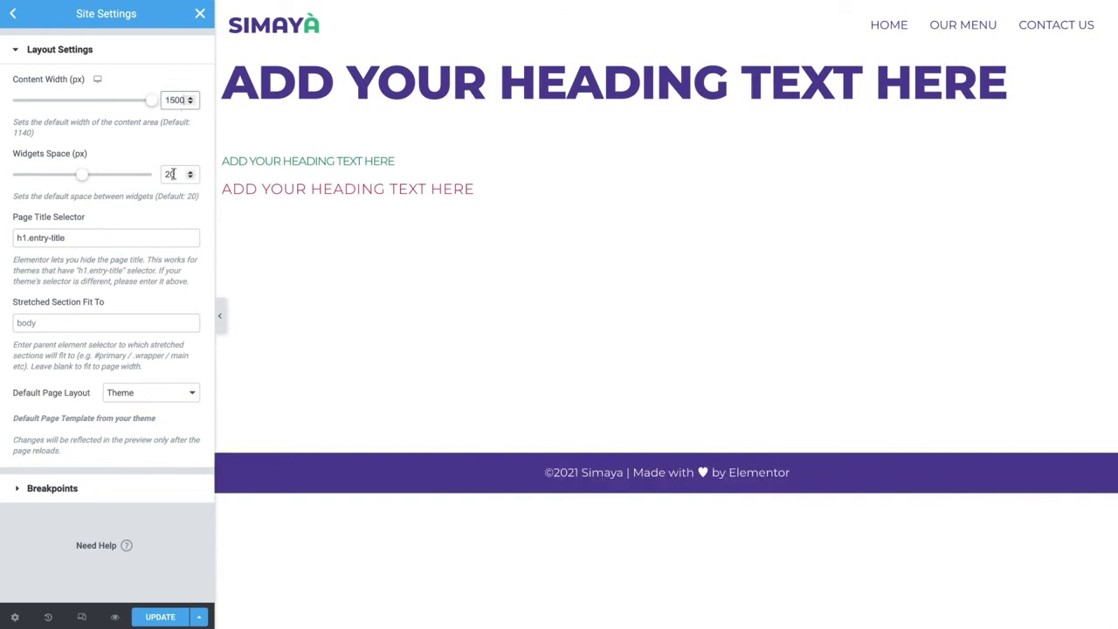
Set the default page layout to Elementor Full Width, then update the site settings and return to the editor
left_click(179, 393)
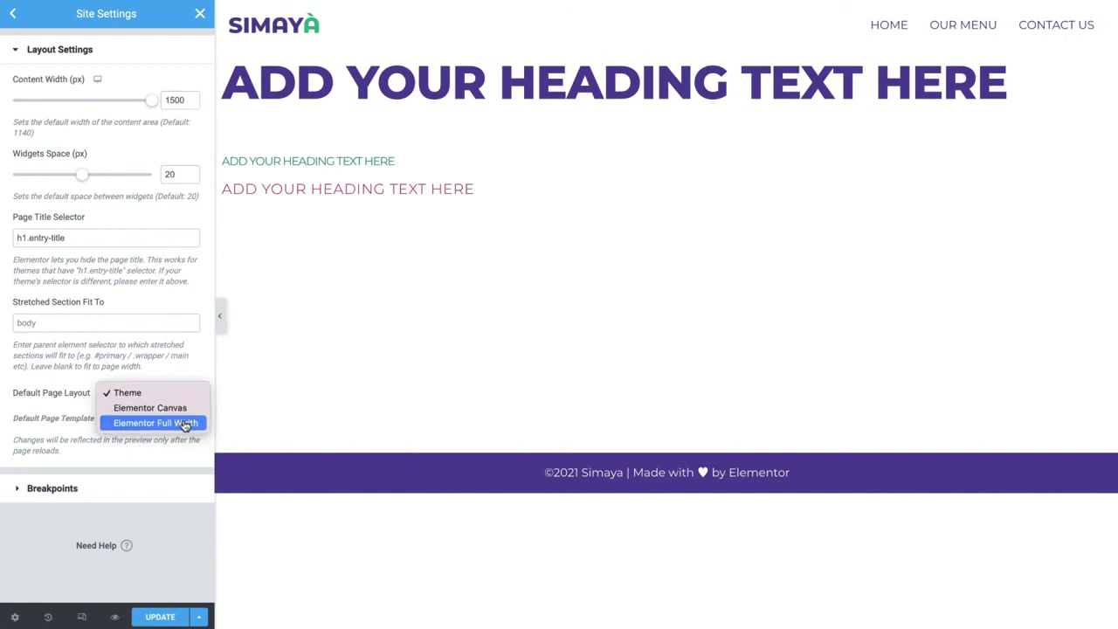
left_click(185, 424)
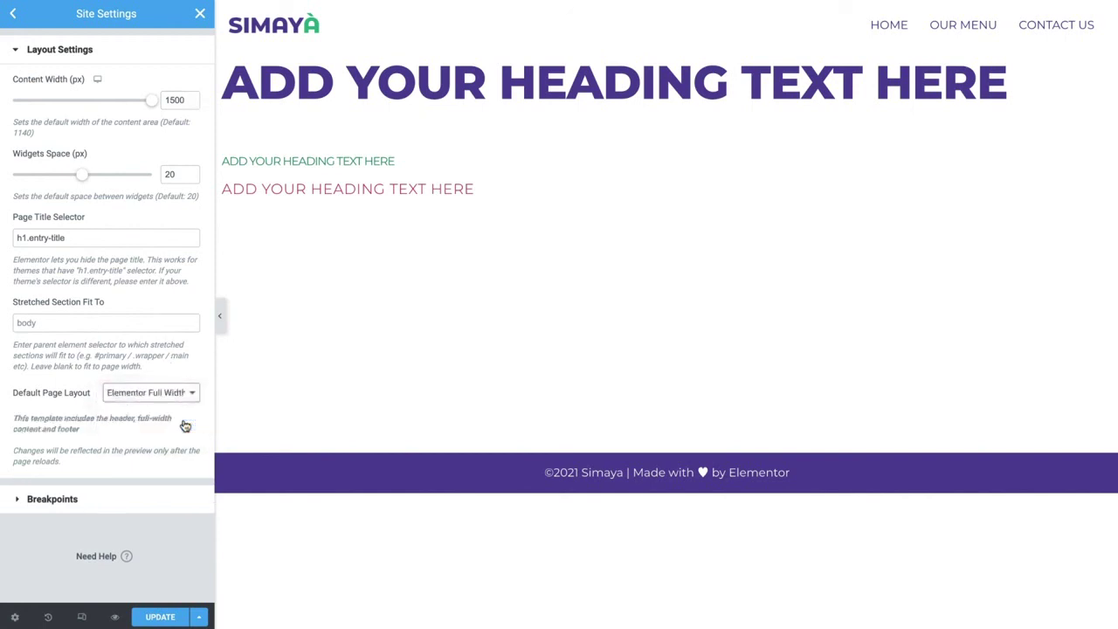
left_click(175, 617)
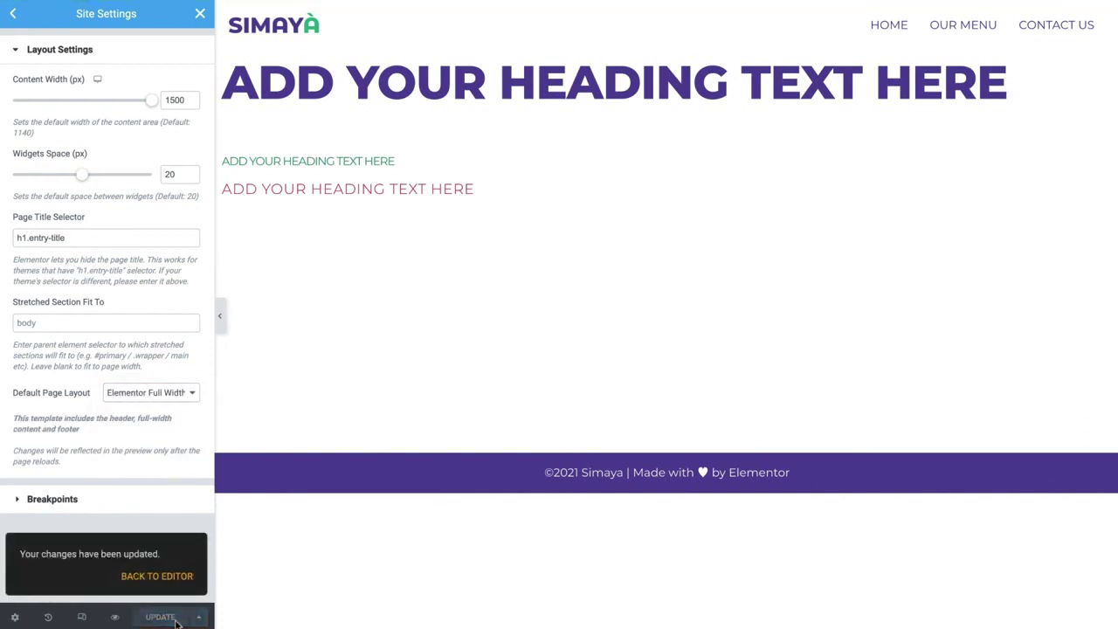
left_click(175, 578)
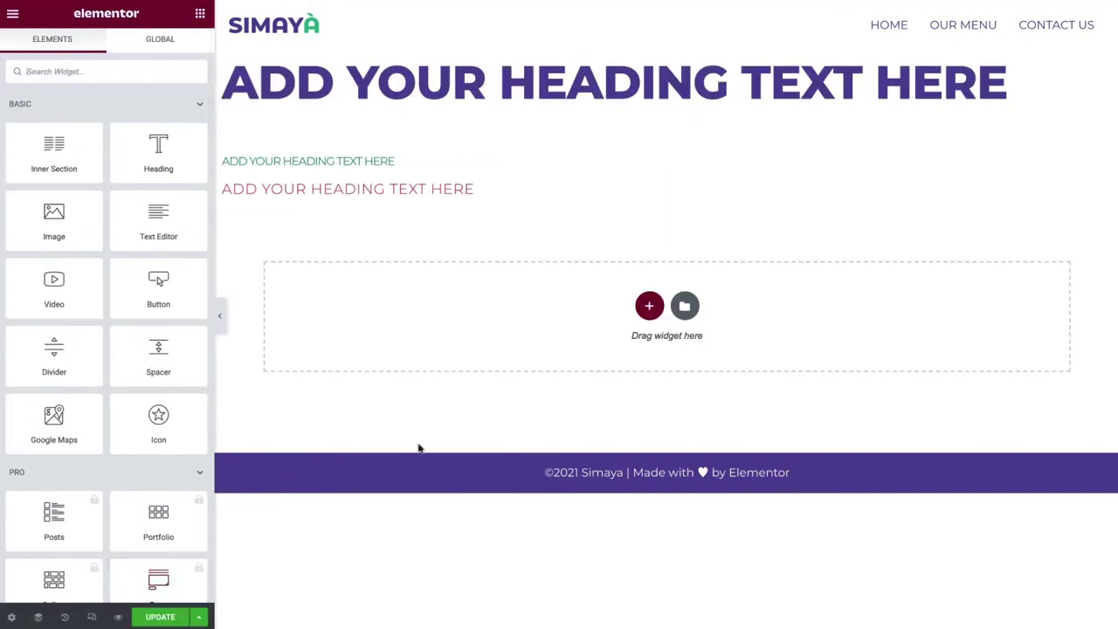
Delete all content from the page, including the sample headings, and confirm the deletion
right_click(650, 310)
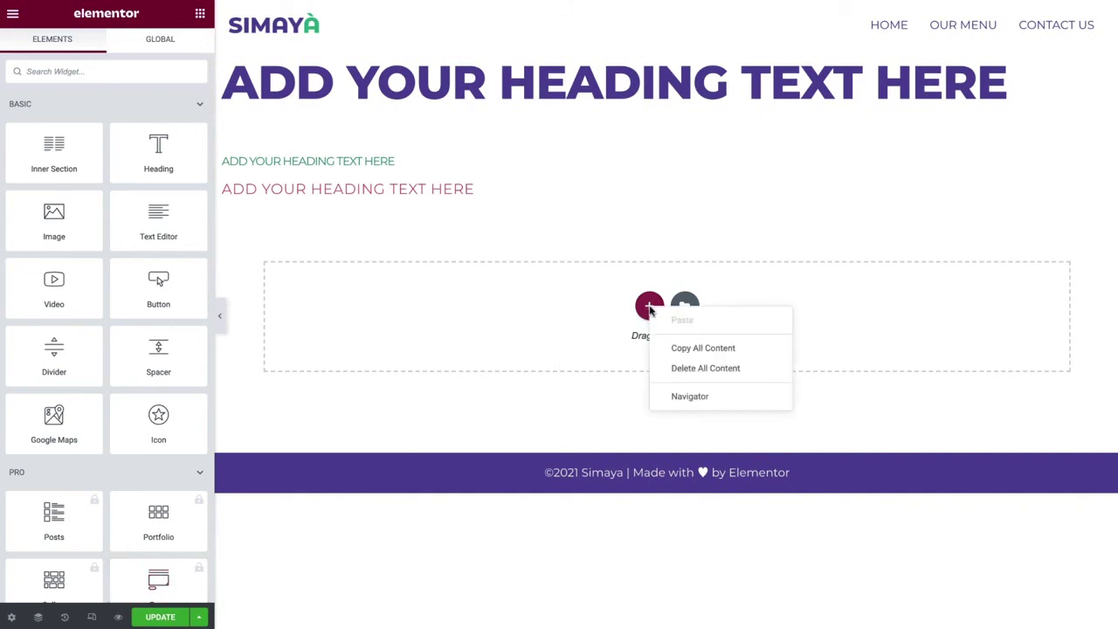
left_click(766, 368)
left_click(661, 359)
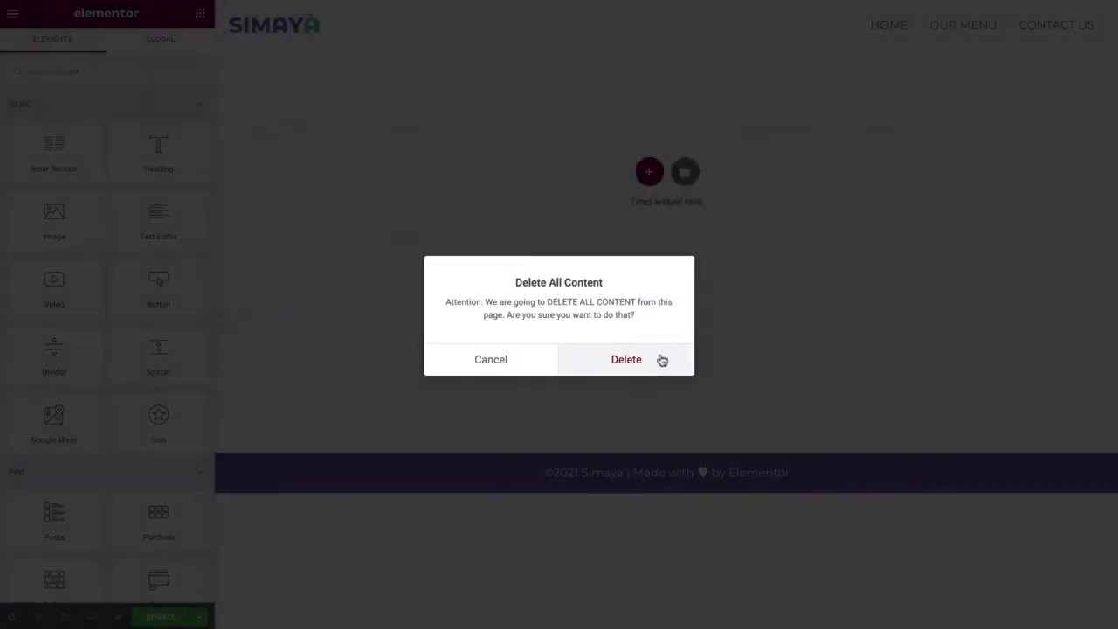